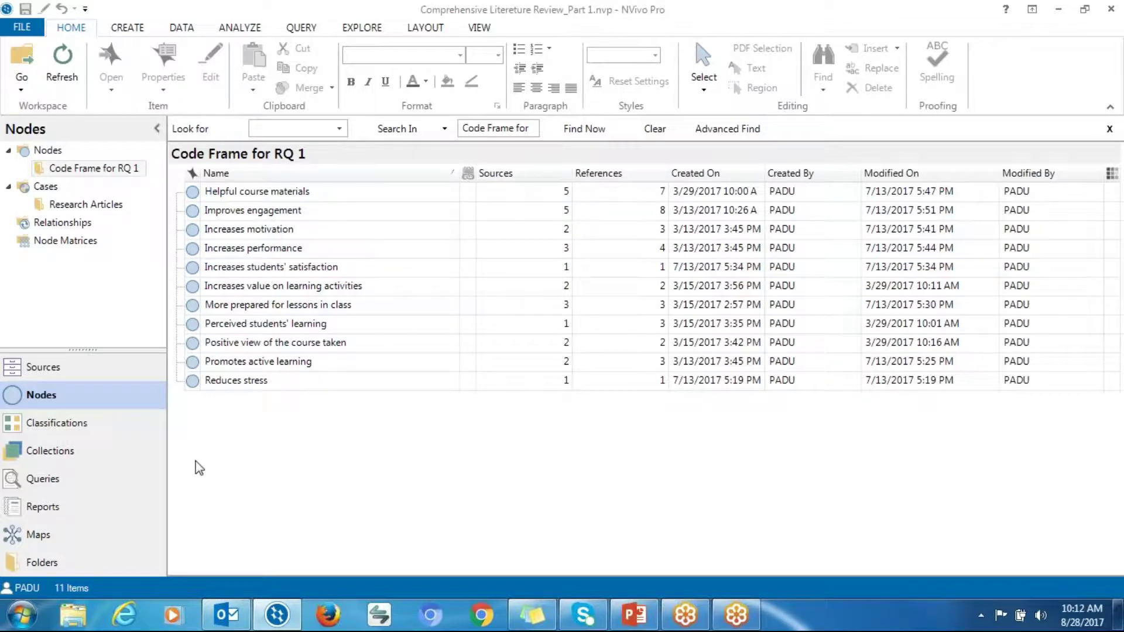
Add node Cluster 1 set to aggregate coding from child nodes, copying the word 'Cluster'.
right_click(214, 415)
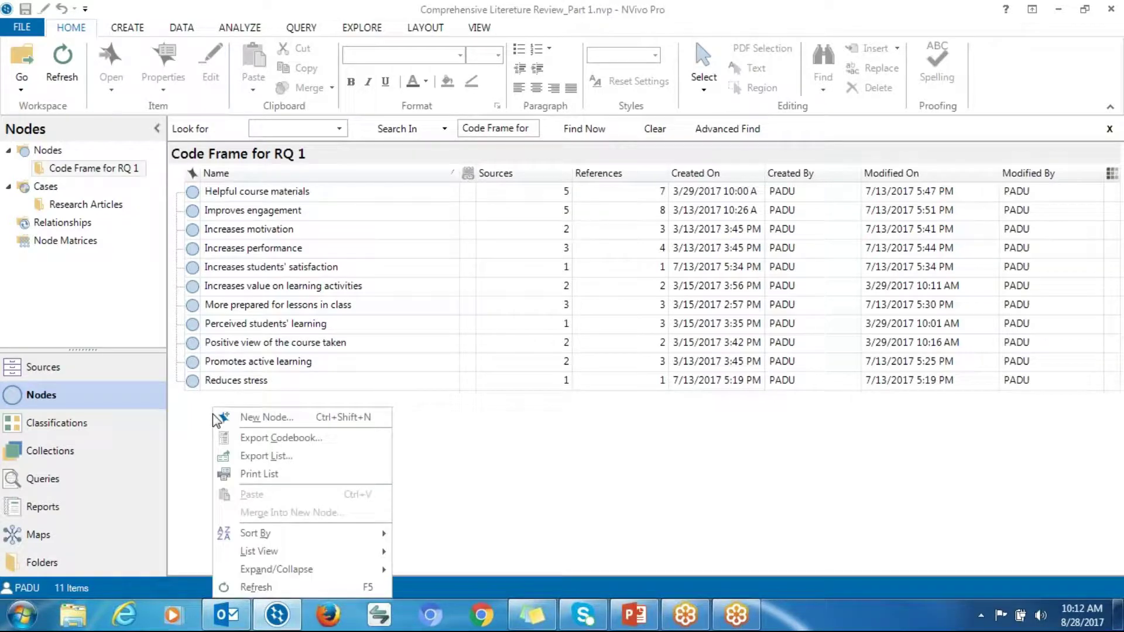
left_click(228, 421)
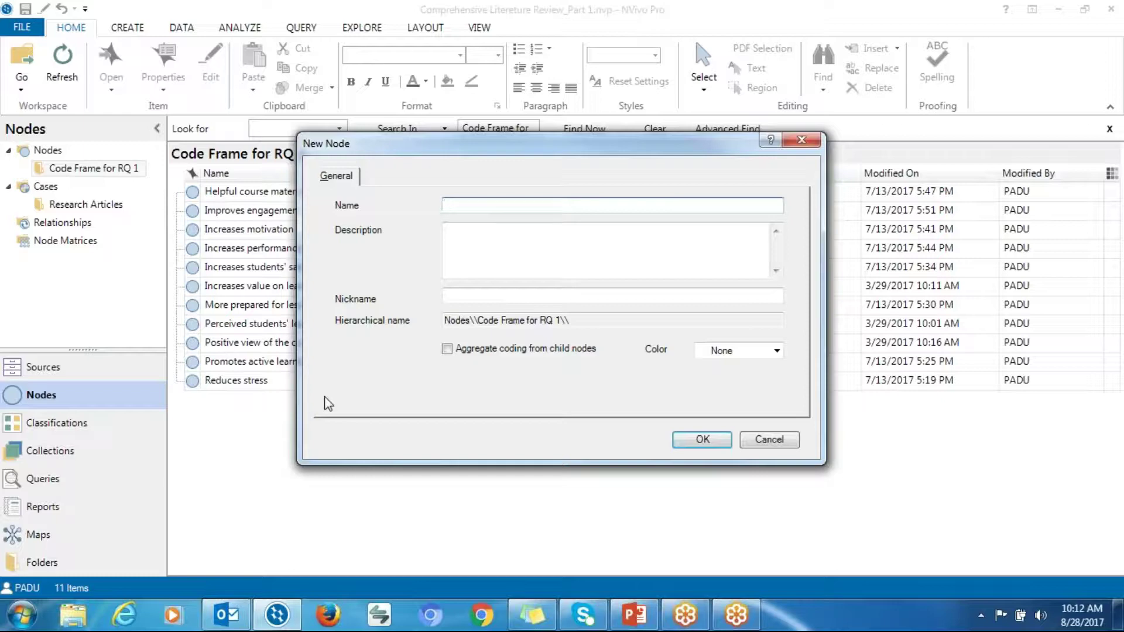
type("Cluster 1")
left_click_drag(472, 206, 422, 206)
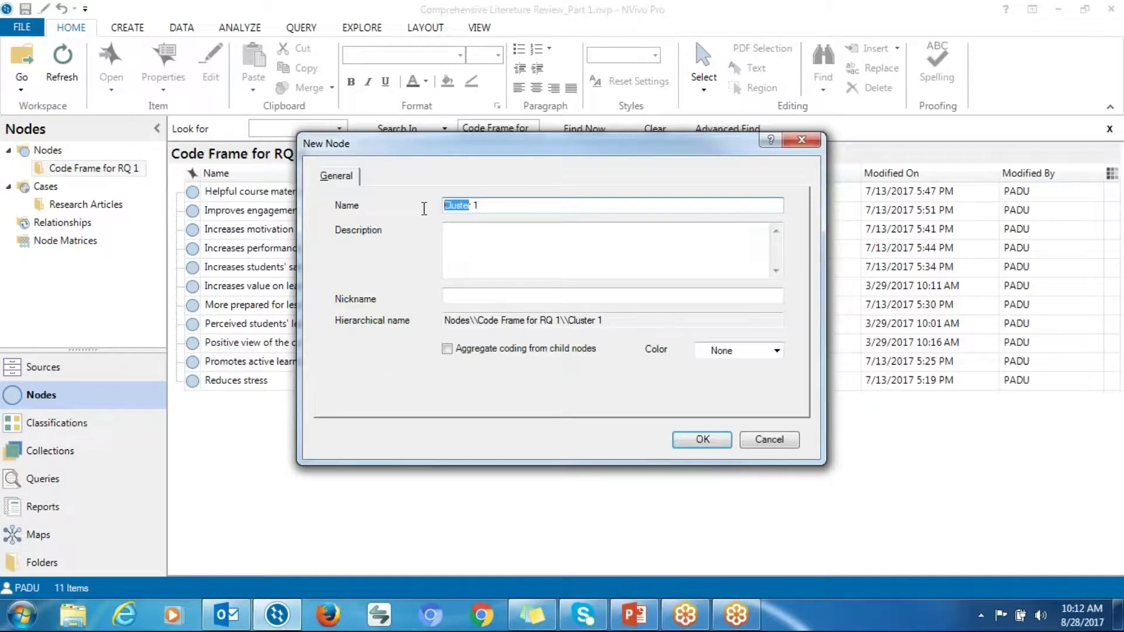
right_click(458, 210)
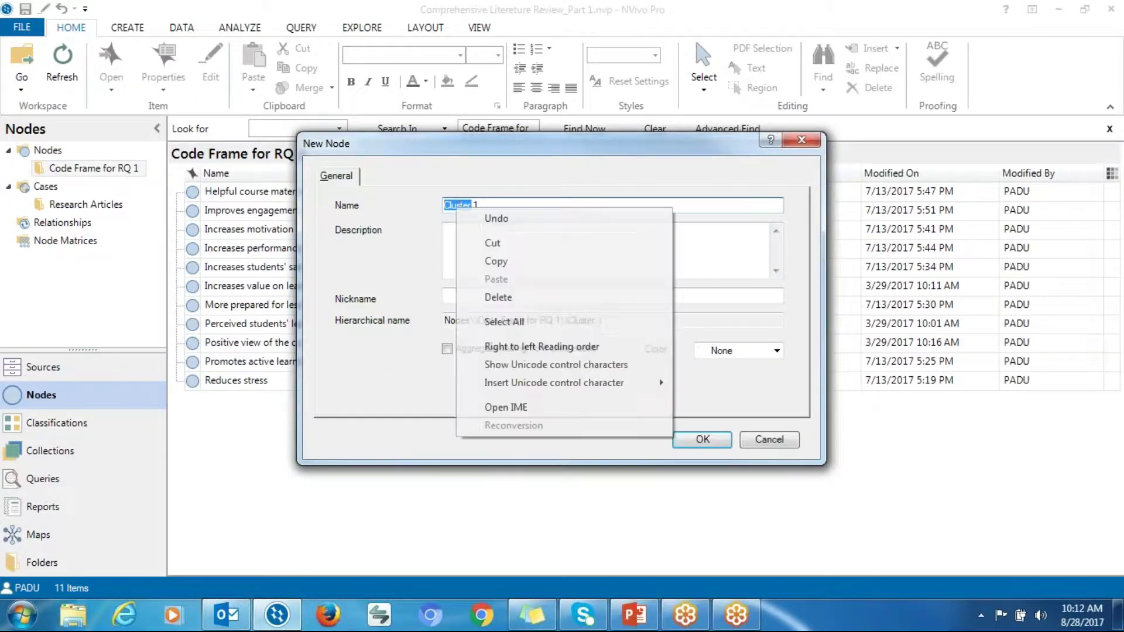
left_click(482, 261)
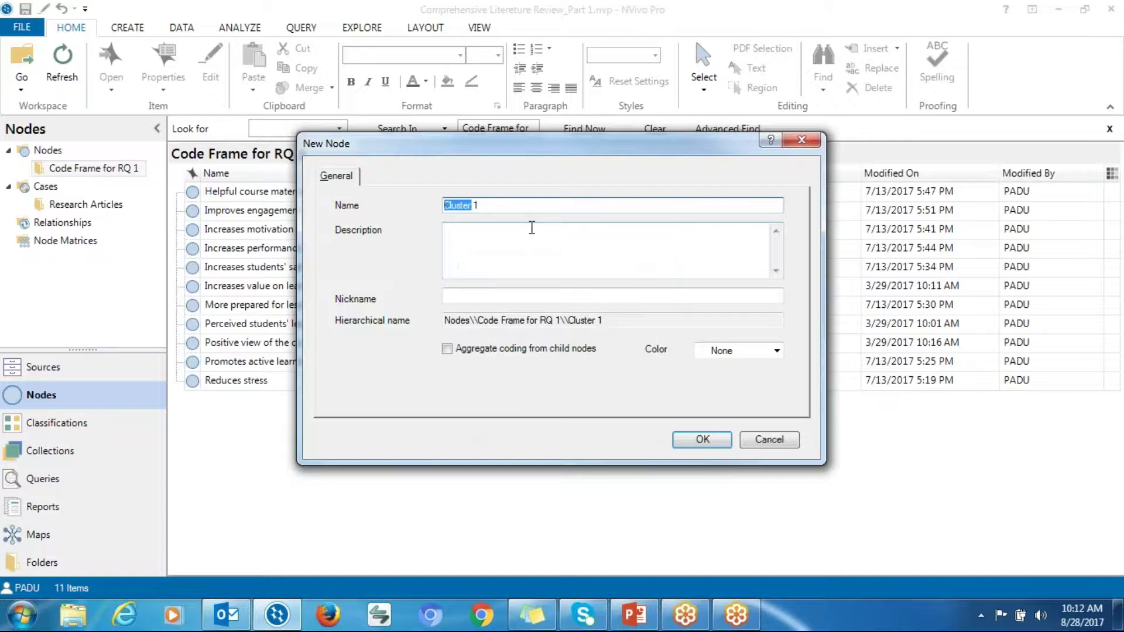
left_click(447, 349)
left_click(702, 439)
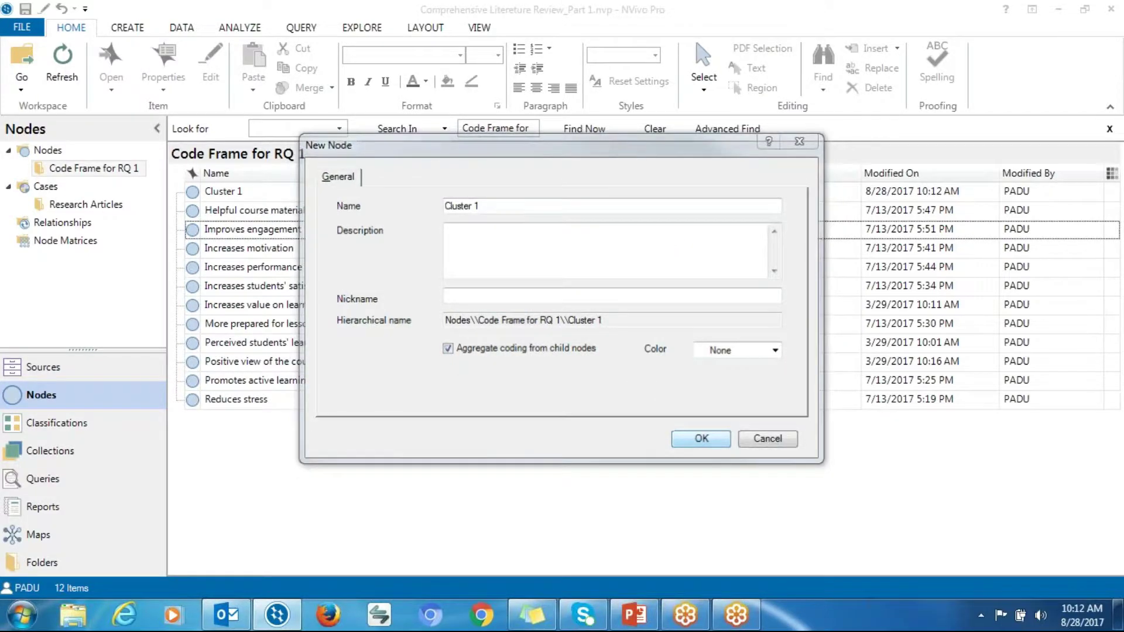
Add node Cluster 2 with Aggregate coding from child nodes enabled.
right_click(270, 436)
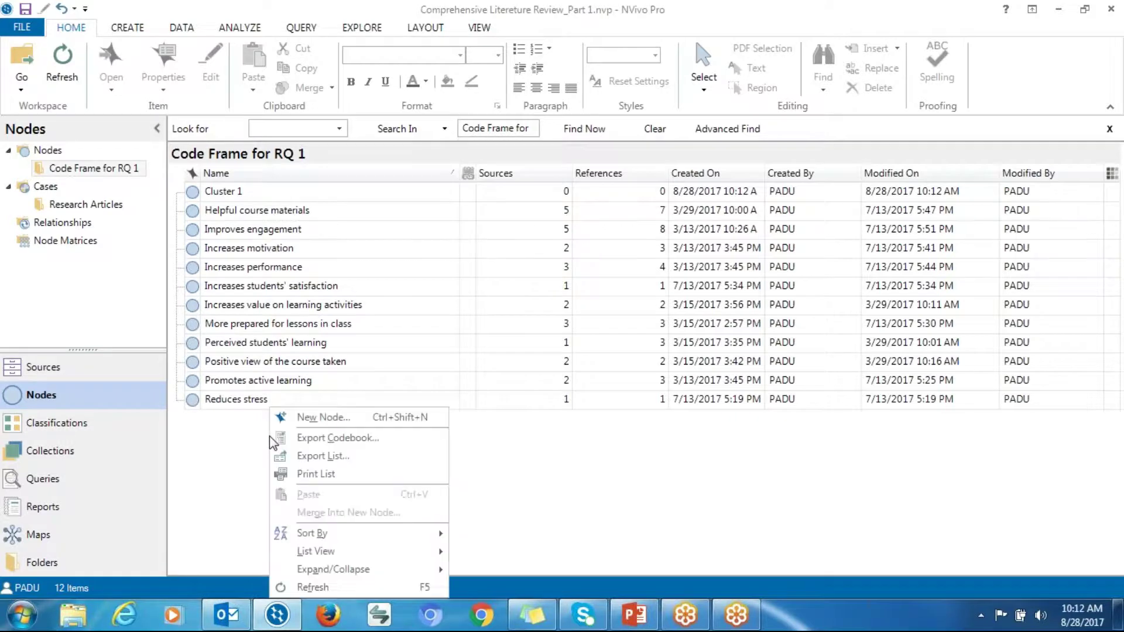
left_click(319, 420)
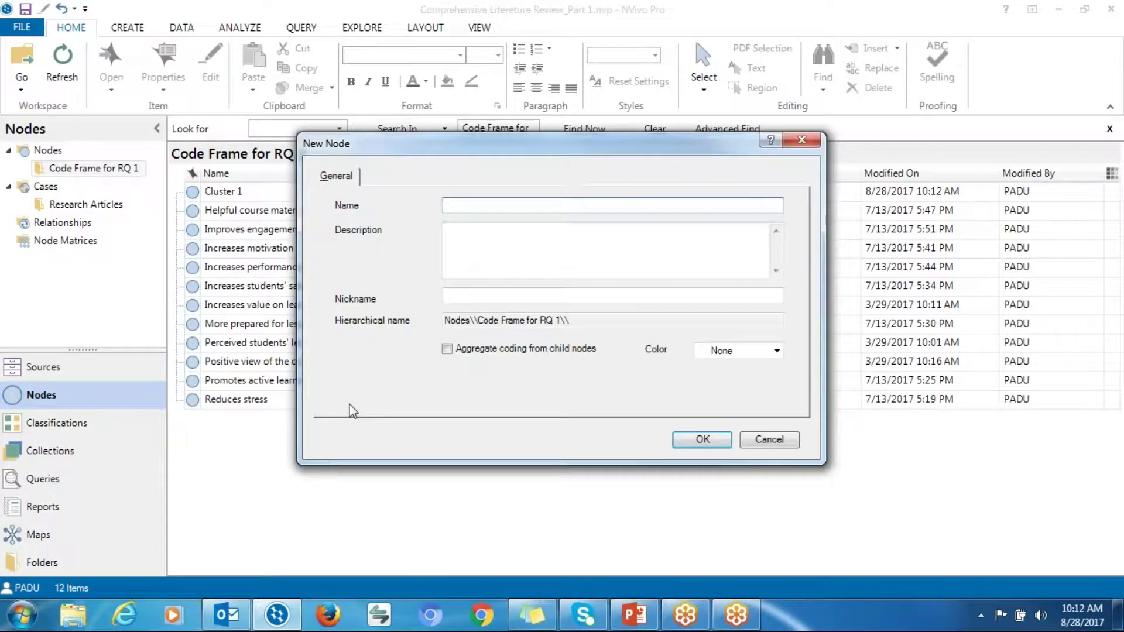
type("Cluster 2")
left_click(448, 349)
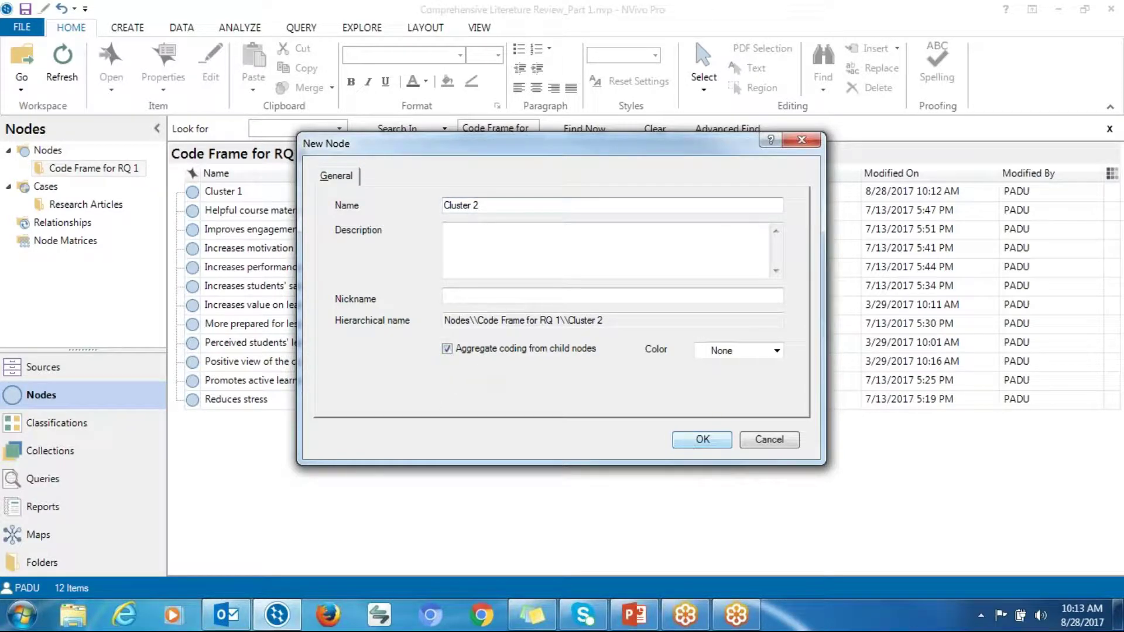
left_click(679, 441)
Add node Cluster 3, also aggregating coding from child nodes.
right_click(339, 491)
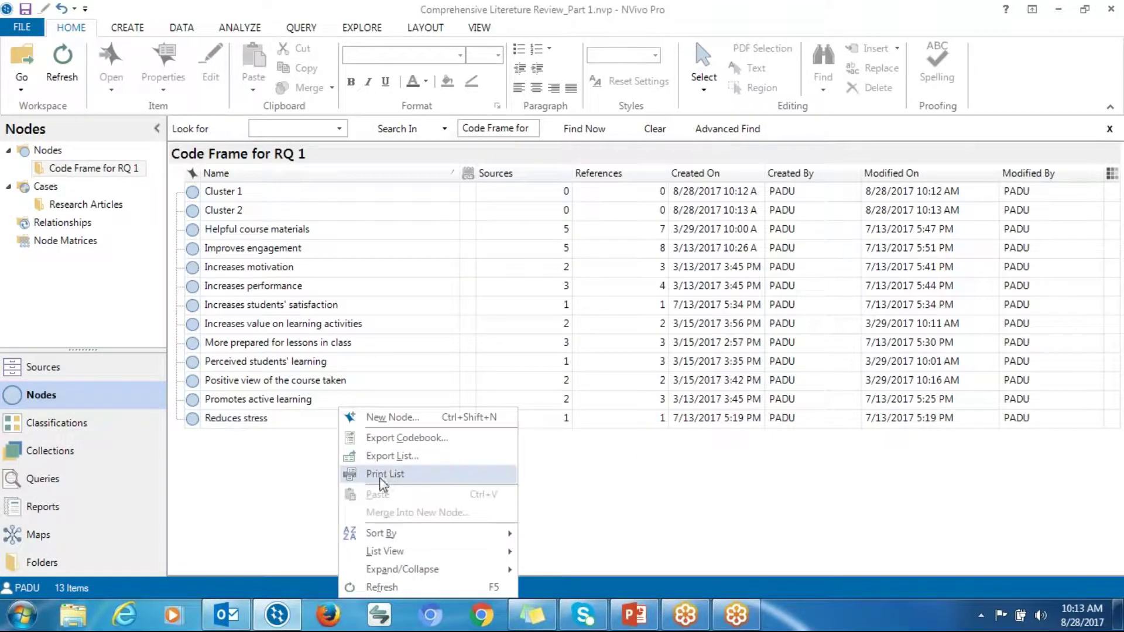
left_click(409, 418)
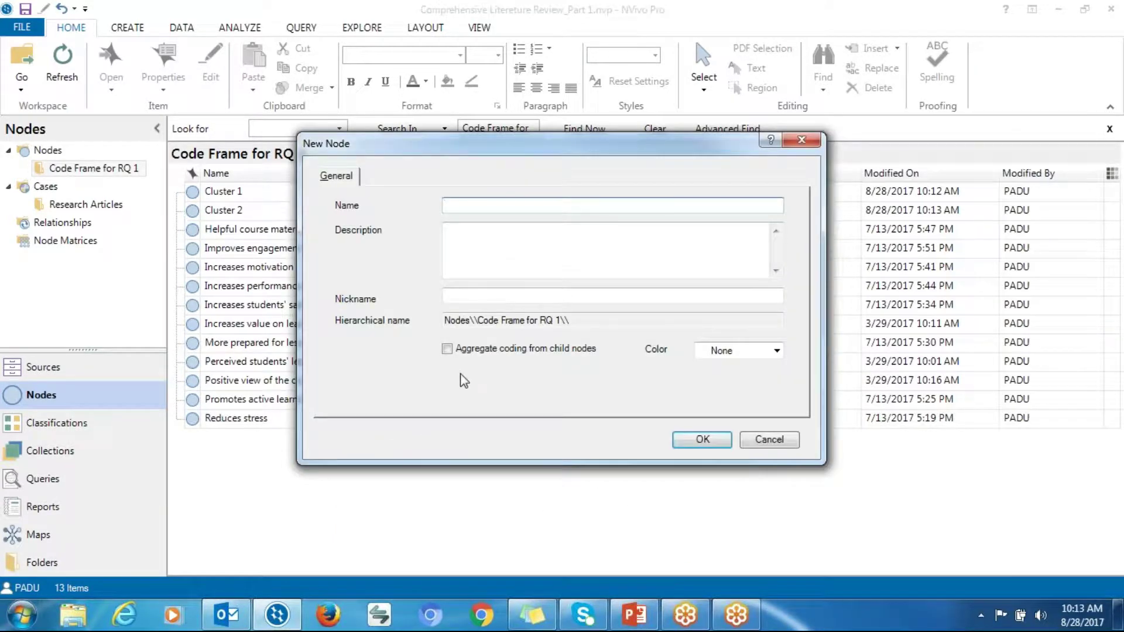
type("Cluster 3")
left_click(448, 349)
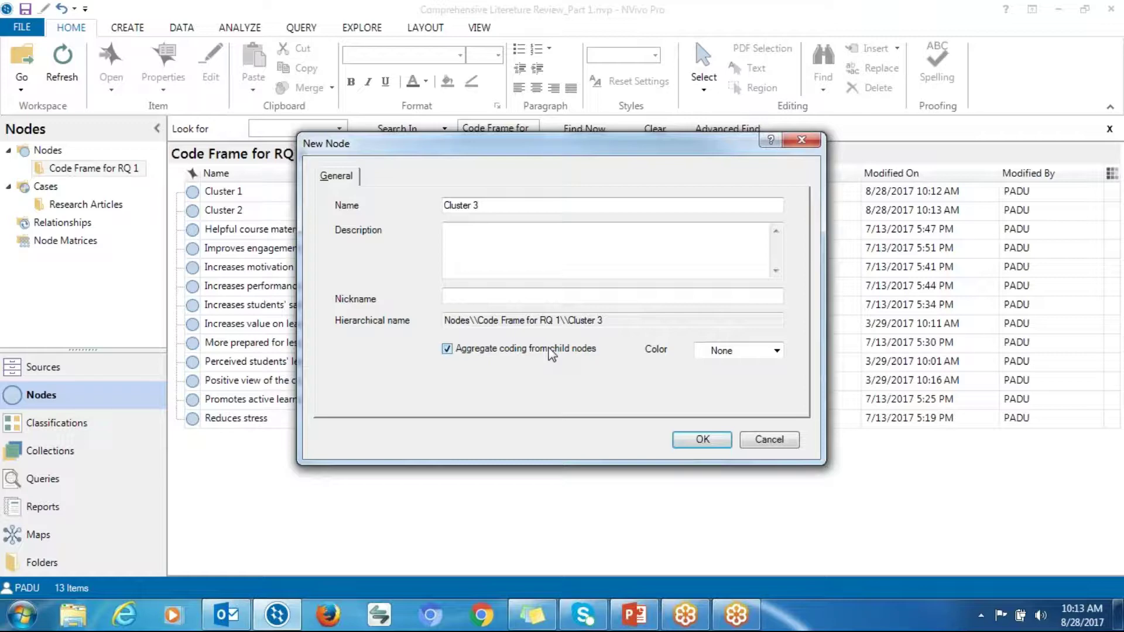
left_click(686, 448)
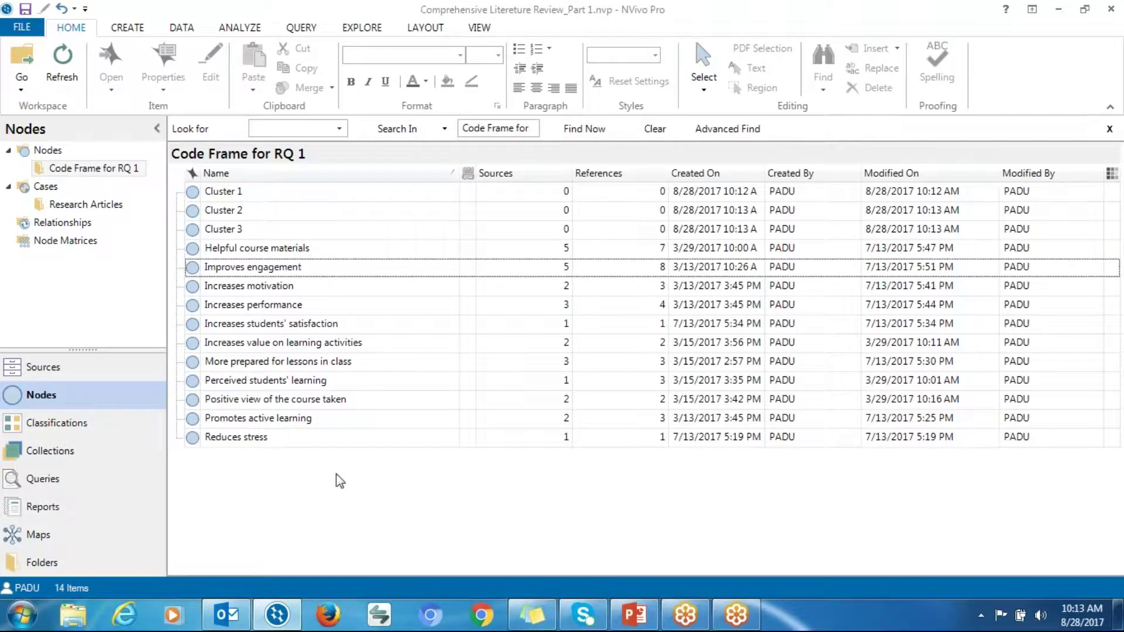
Add node Cluster 4 aggregating child coding, fixing the missing space in its name.
right_click(336, 473)
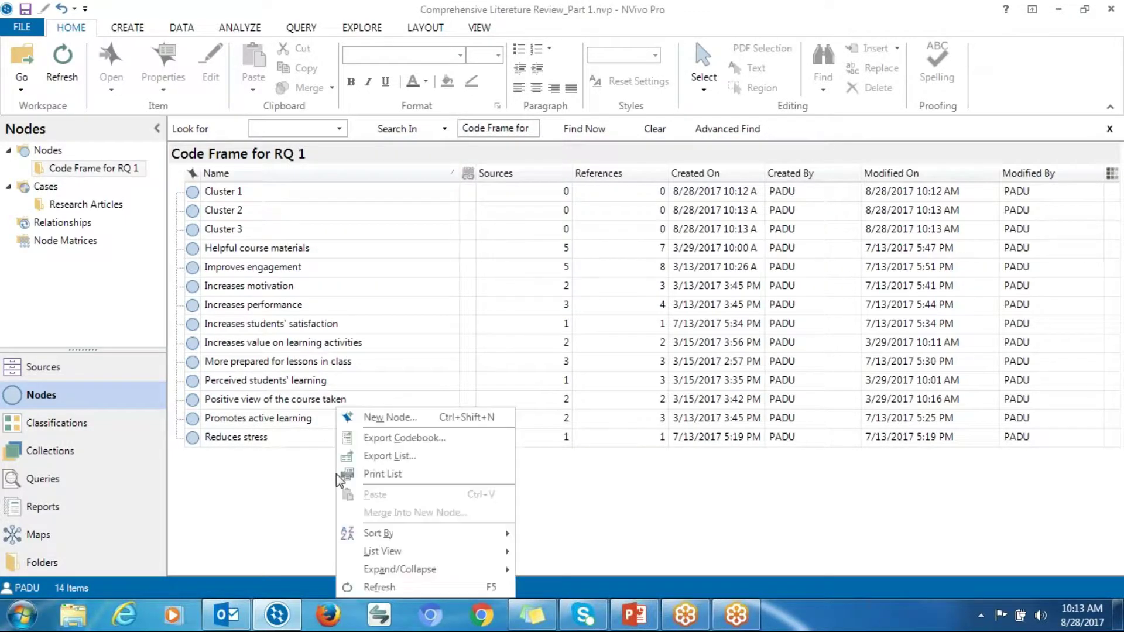
left_click(383, 418)
type("Cluster4")
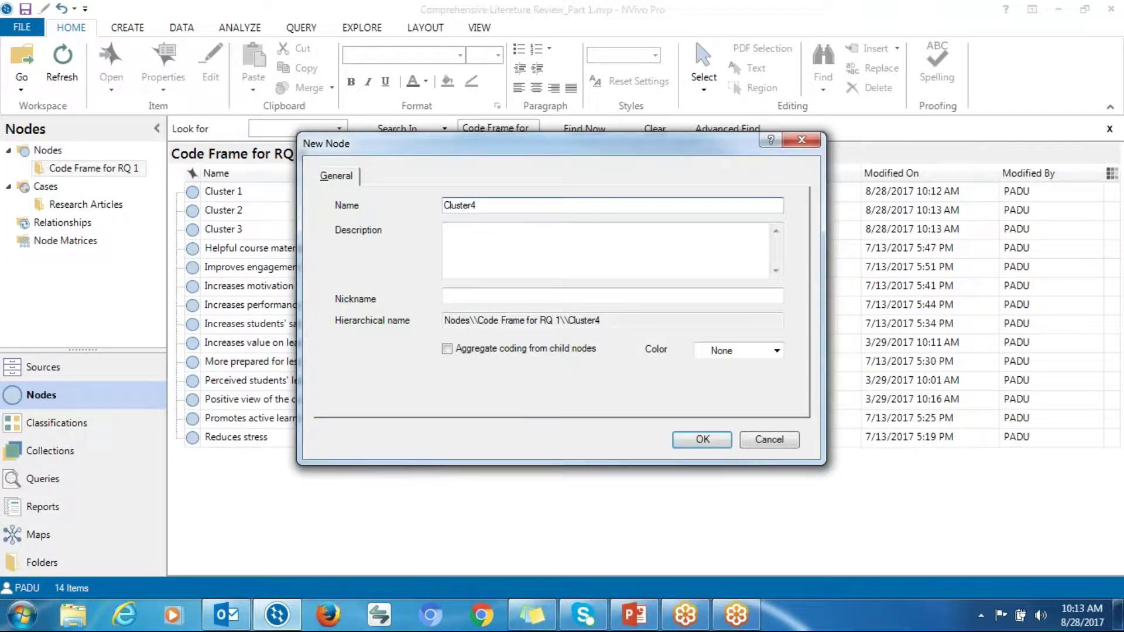
key("Left")
left_click(448, 349)
left_click(703, 440)
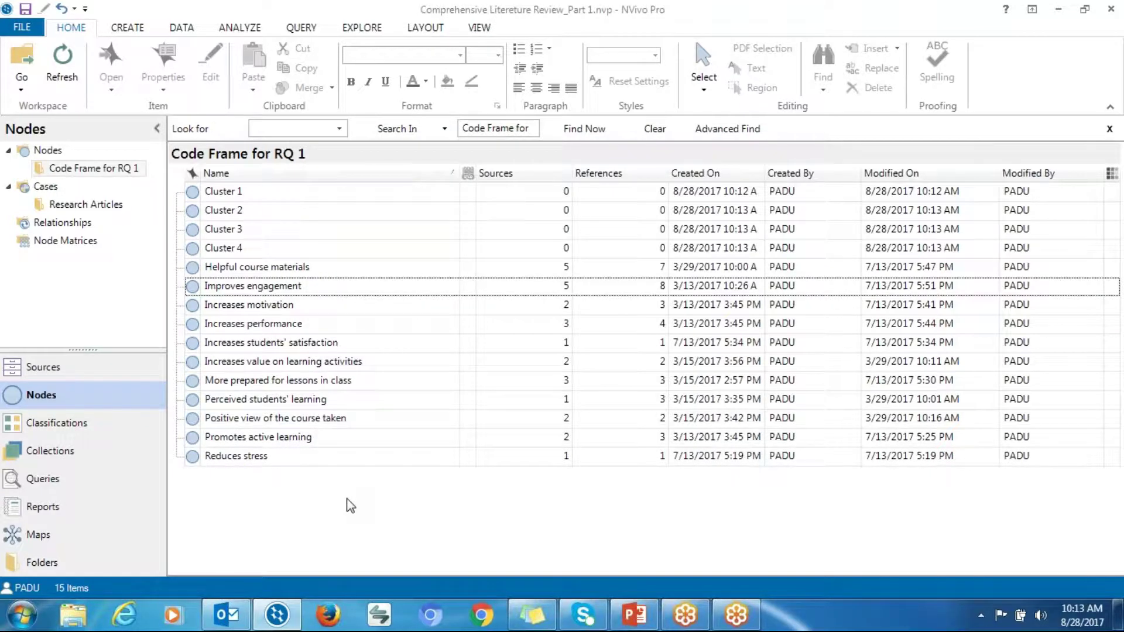
Add node Cluster 5 with Aggregate coding from child nodes enabled.
right_click(349, 504)
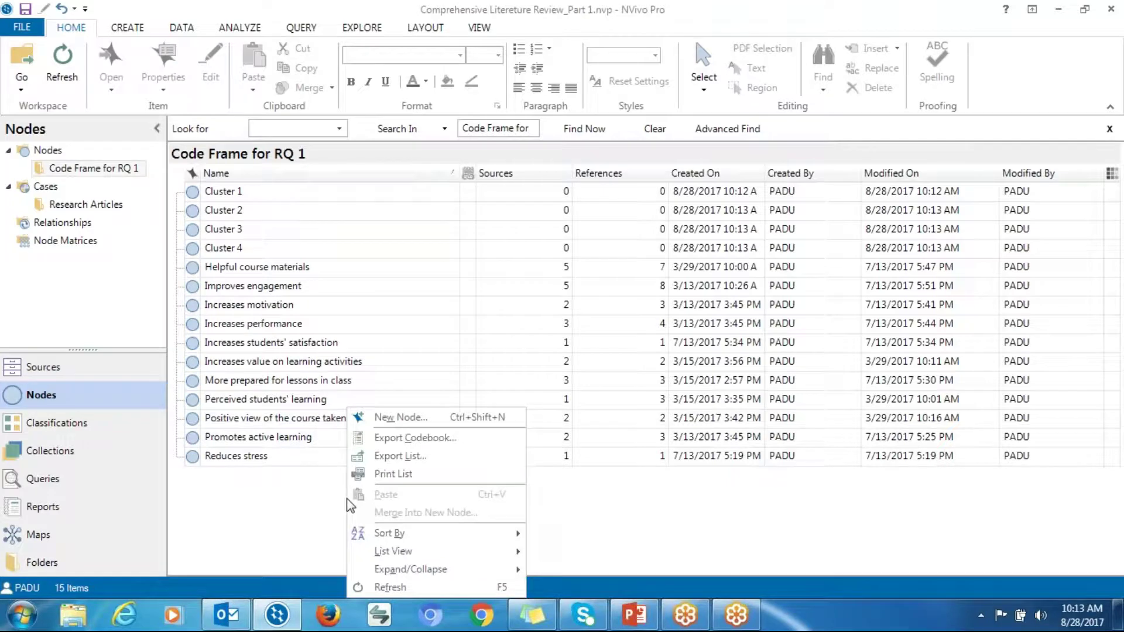
left_click(419, 419)
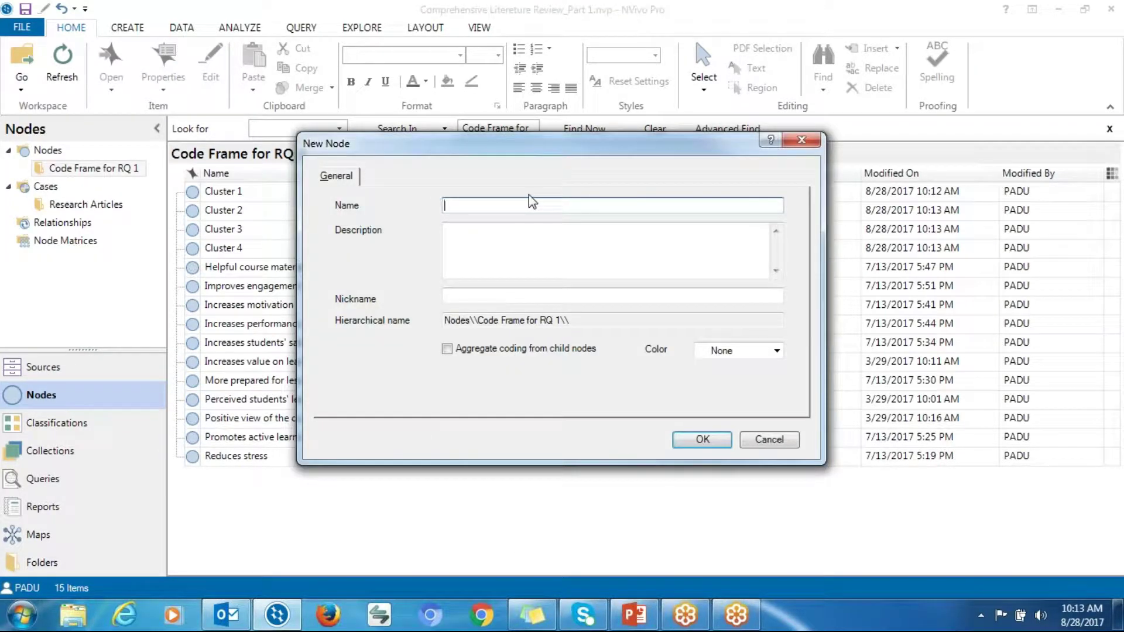
type("Cluster 5")
left_click(467, 354)
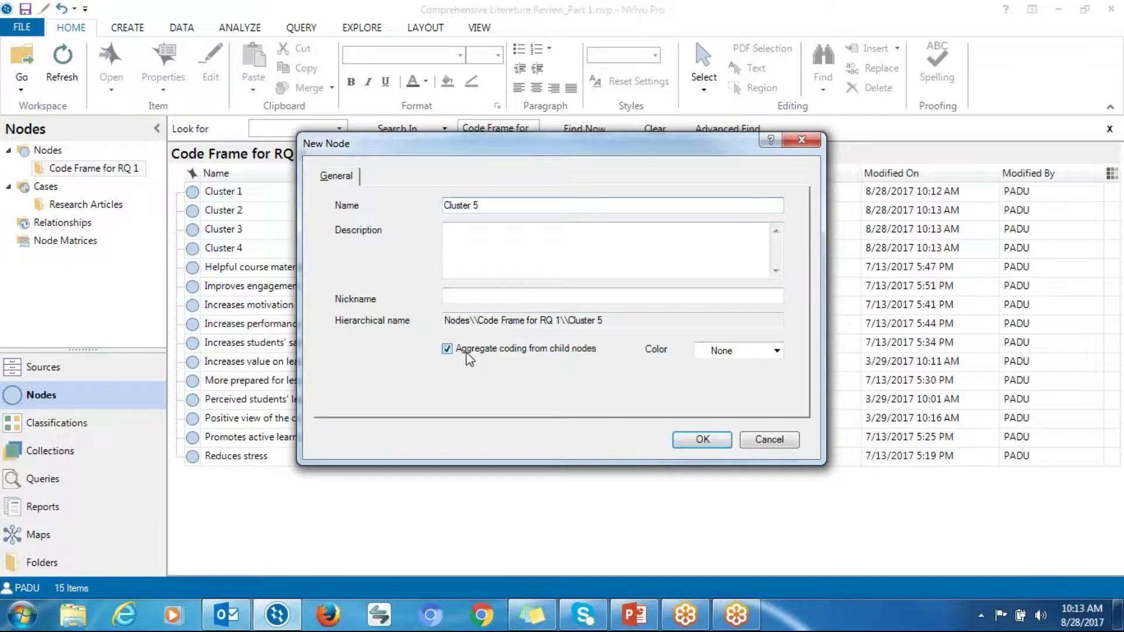
left_click(702, 439)
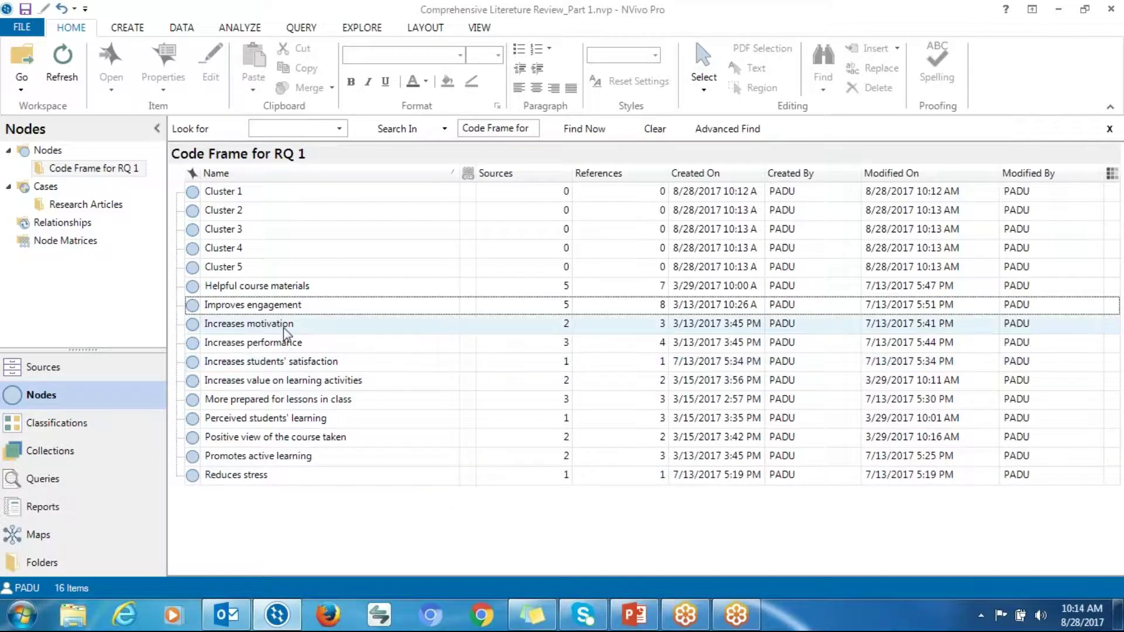
left_click(653, 615)
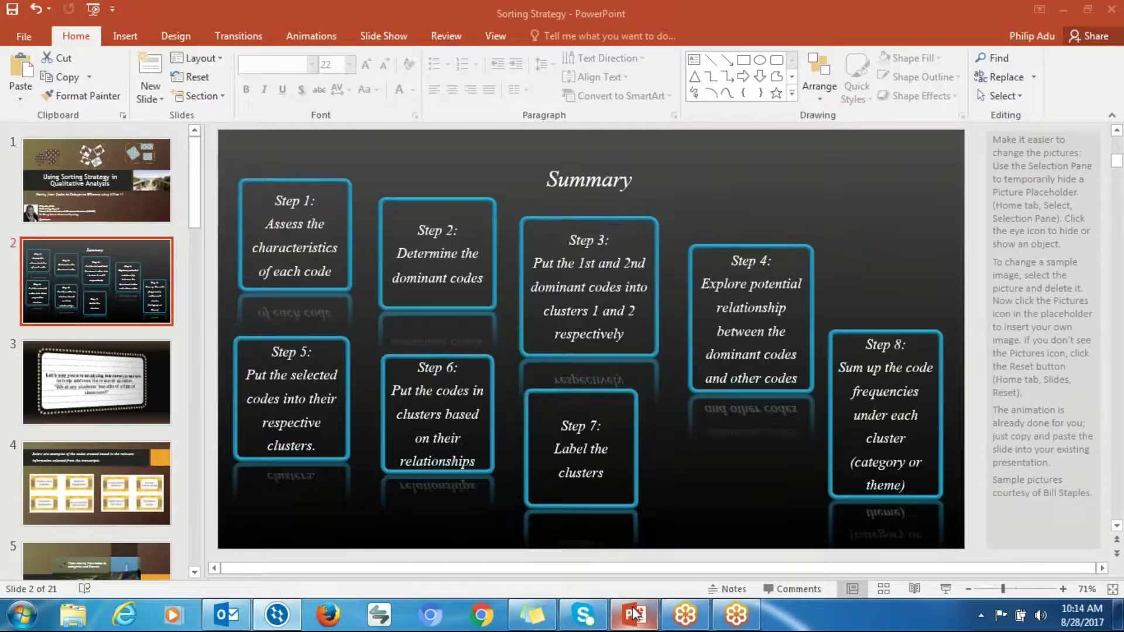
left_click(1064, 9)
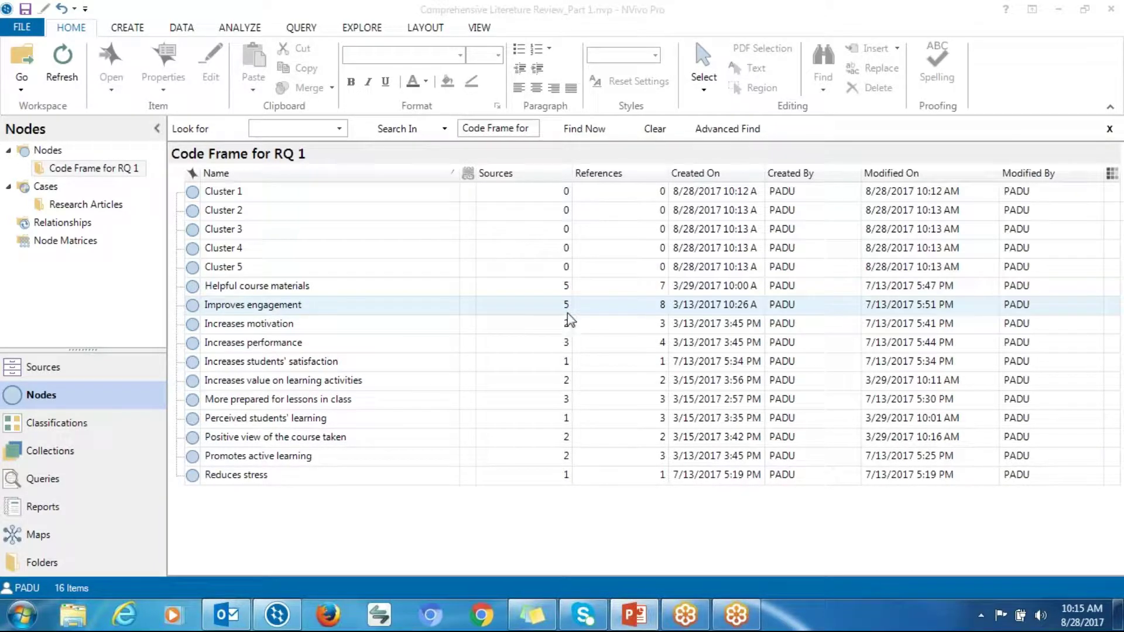
left_click(389, 313)
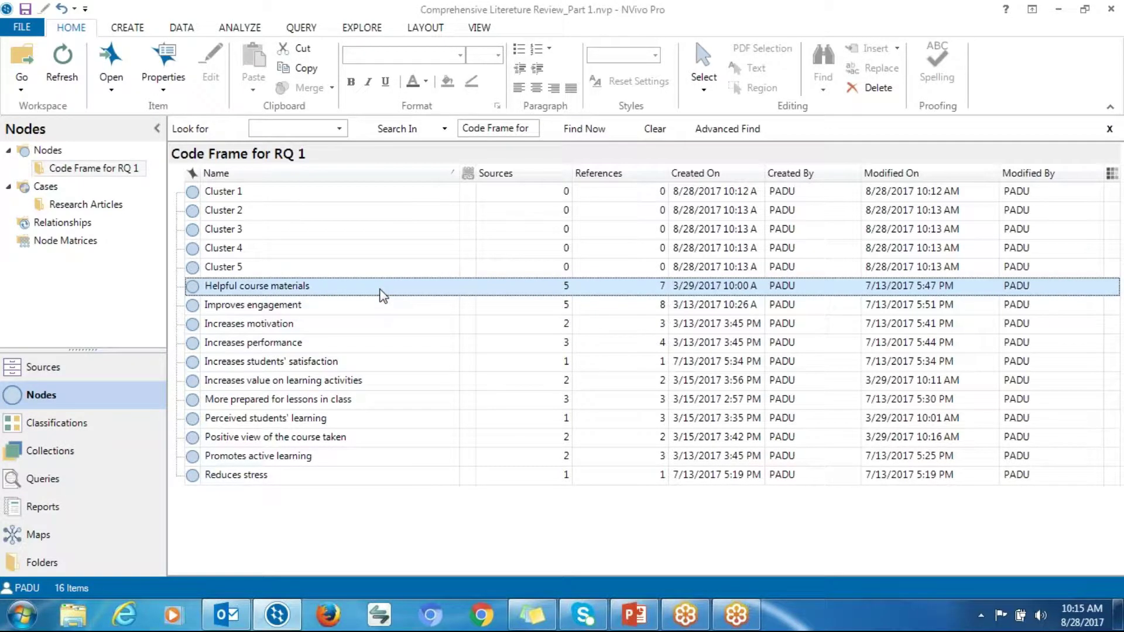
left_click(381, 291)
left_click(385, 309)
left_click(289, 345)
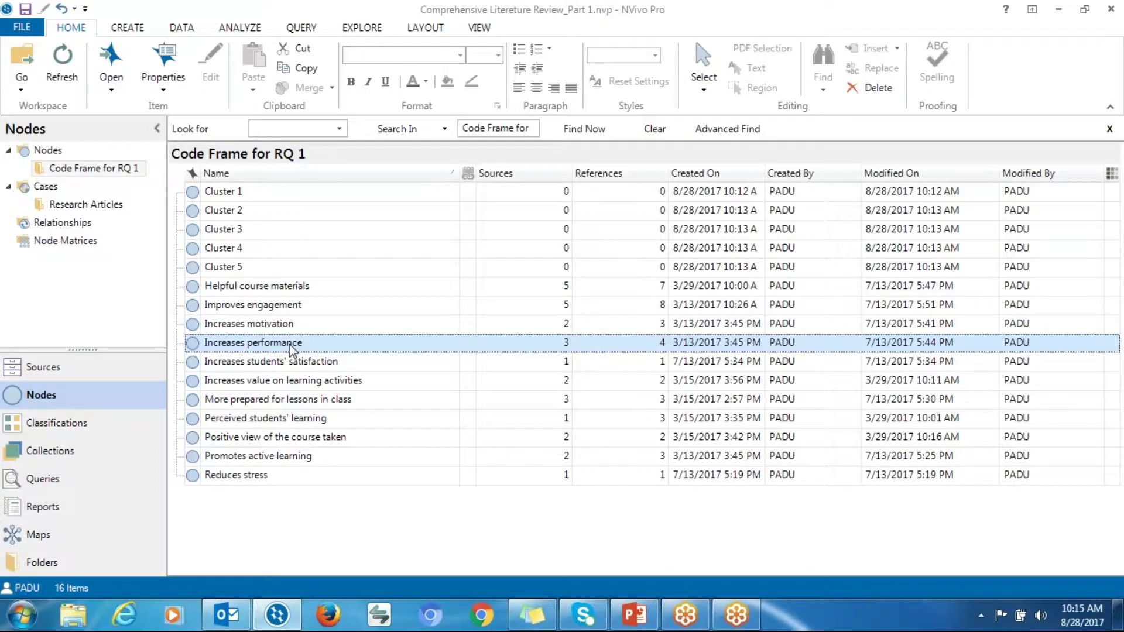
left_click(529, 280)
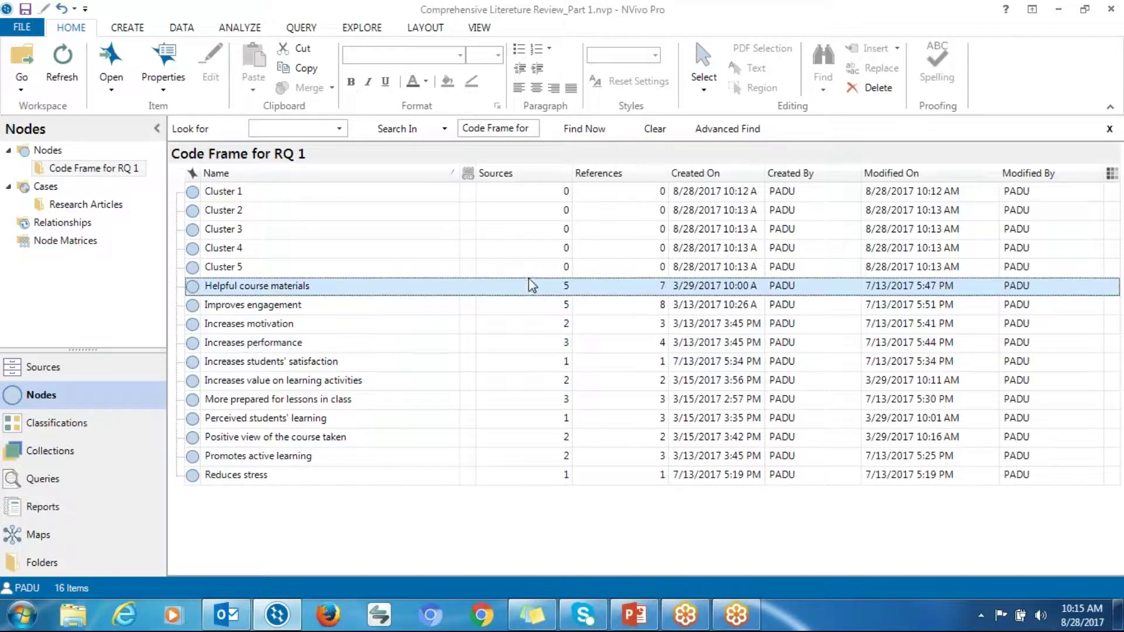
left_click(649, 300)
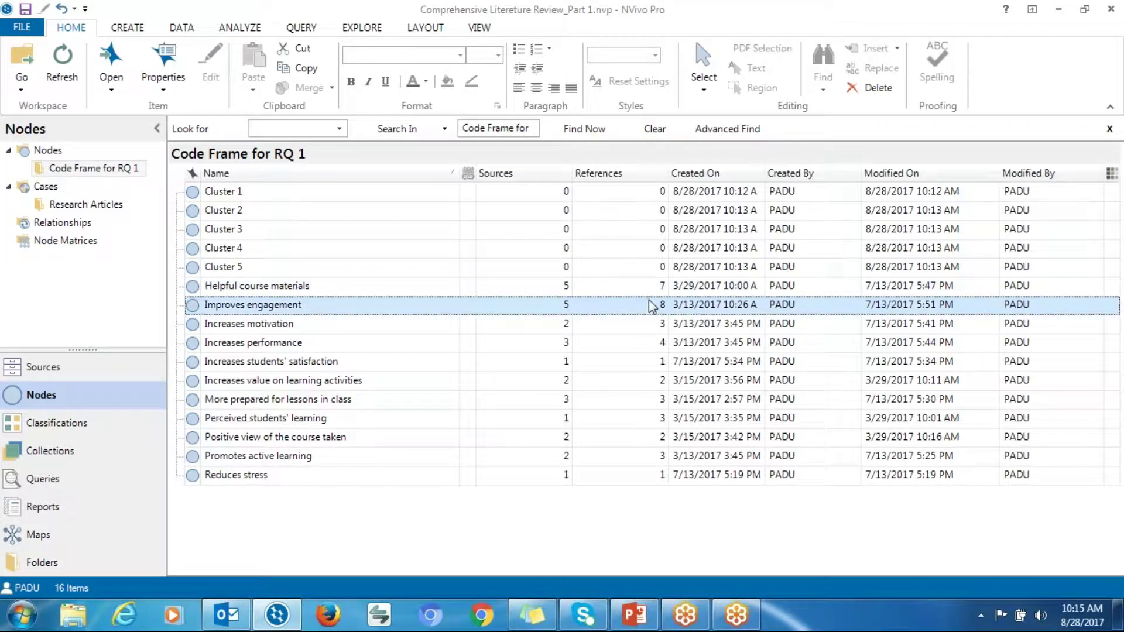
left_click(645, 290)
left_click(553, 307)
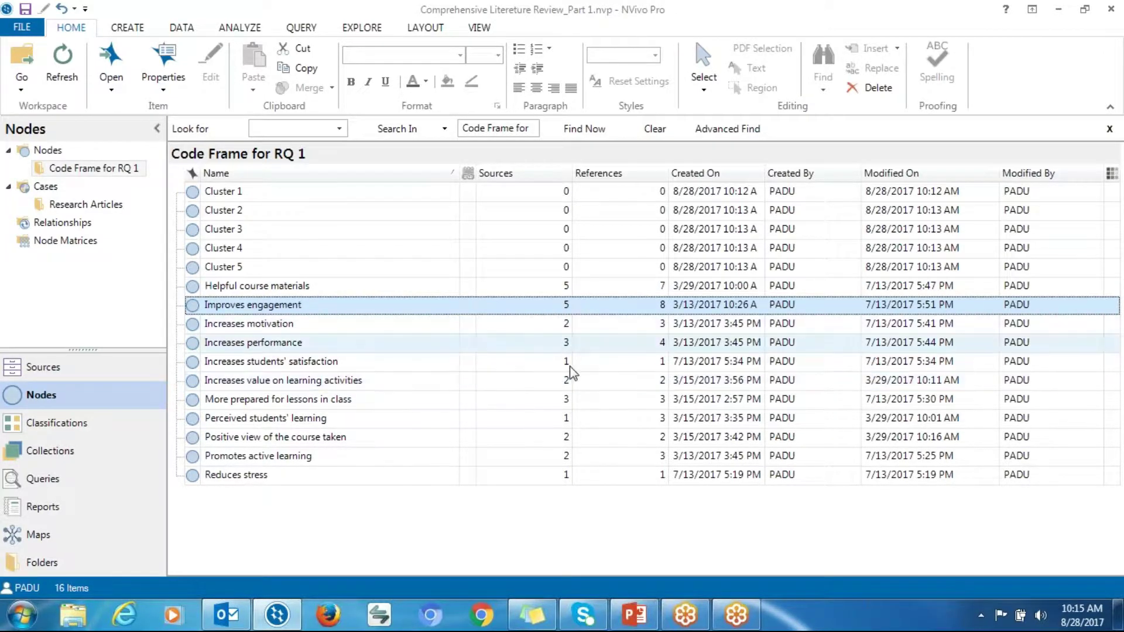
left_click(316, 291)
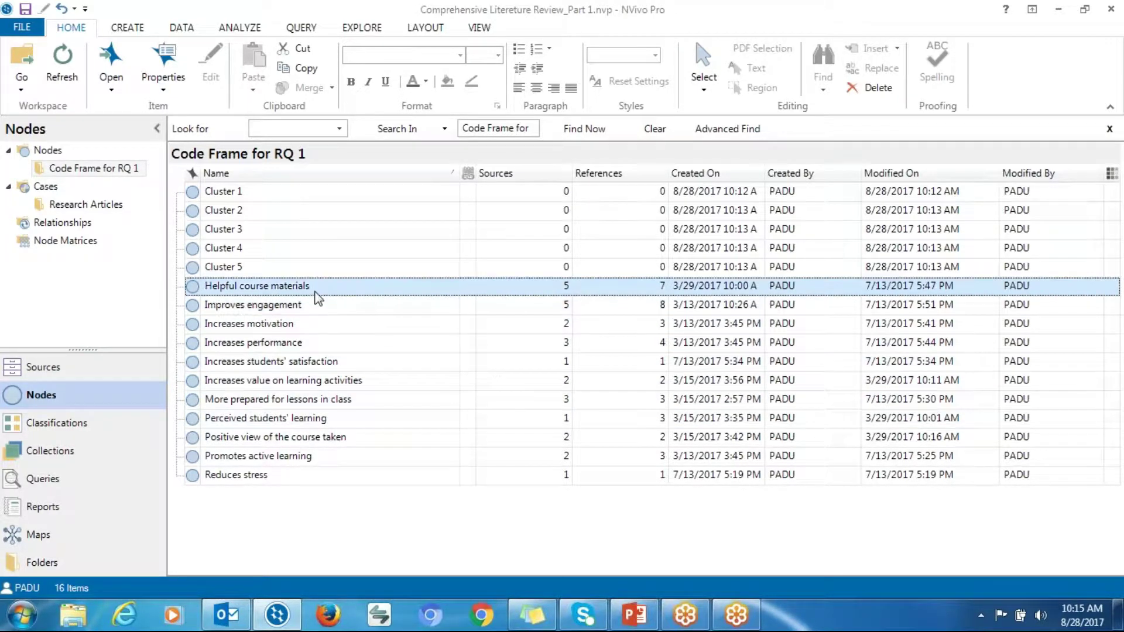
left_click(315, 304)
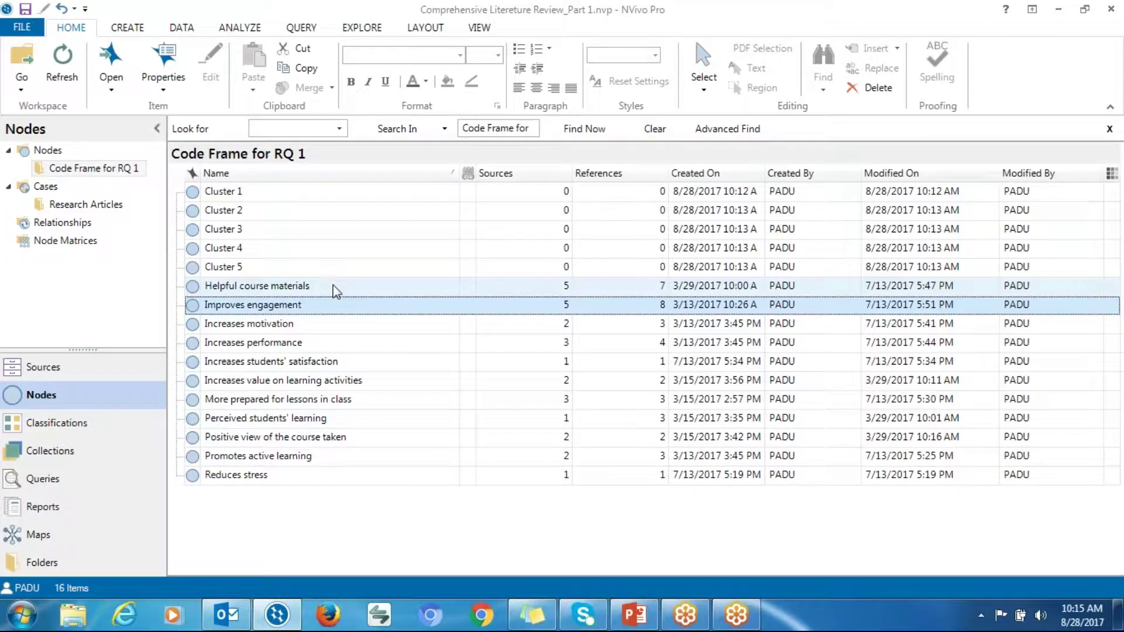
left_click(336, 291)
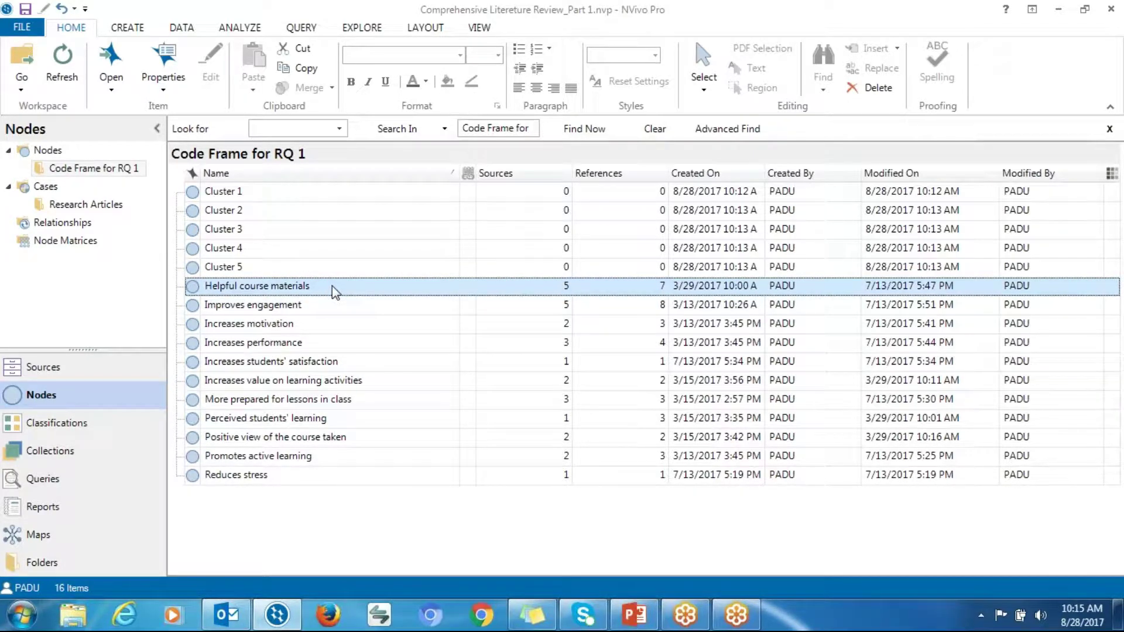
left_click(332, 286)
key("Return")
Nest Helpful course materials under Cluster 1, then expand Clusters 1 and 2 to show their codes.
left_click_drag(327, 291, 221, 192)
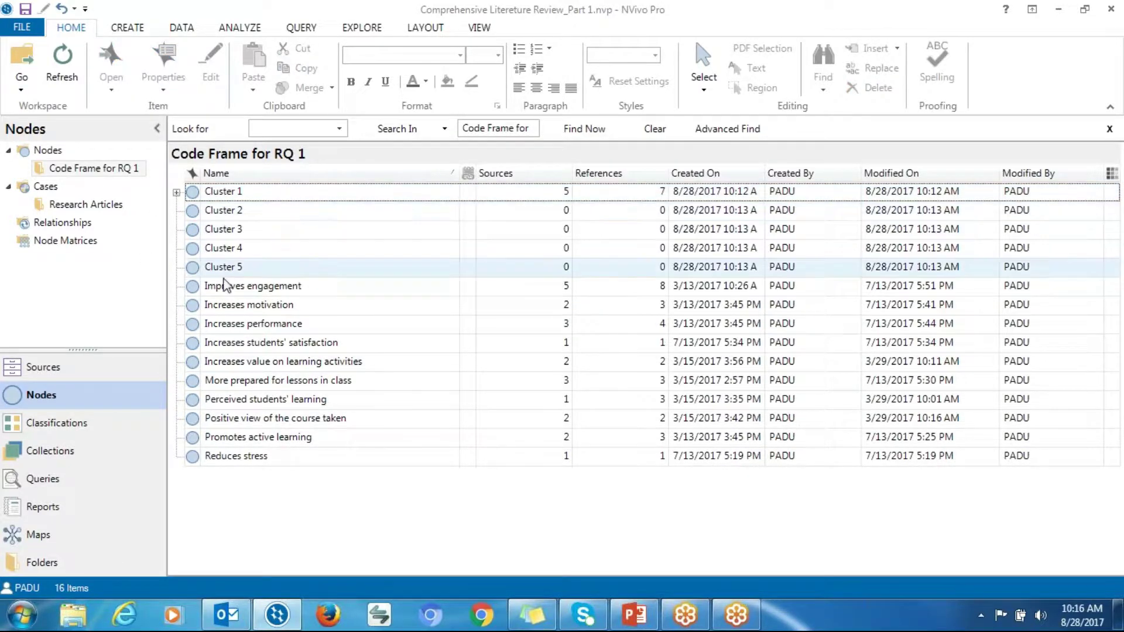
left_click_drag(238, 289, 189, 219)
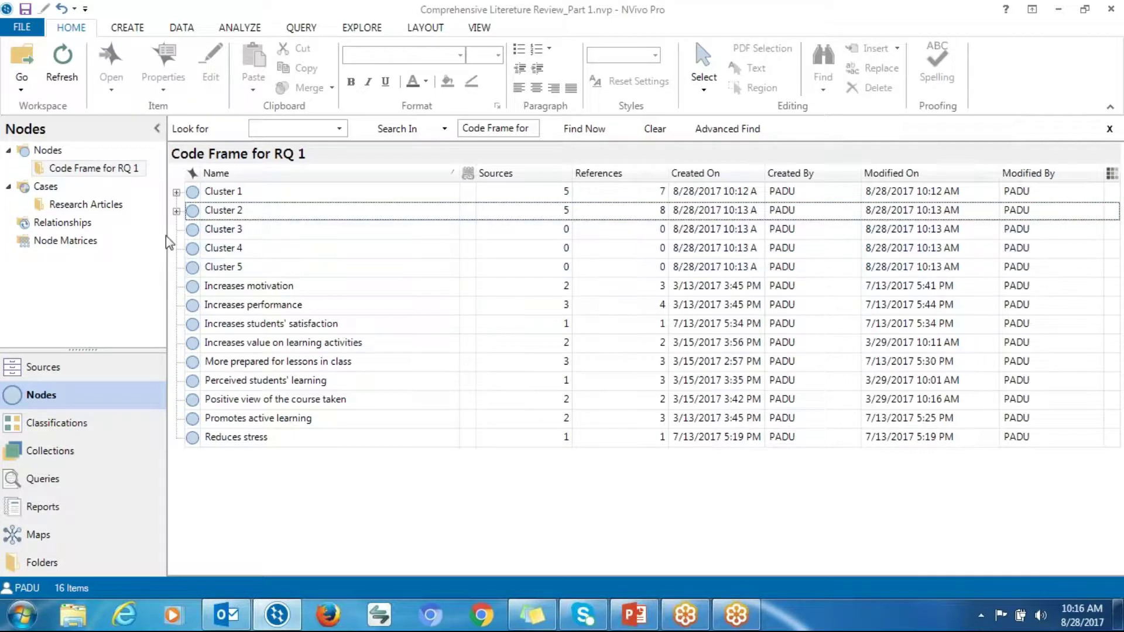
left_click(176, 192)
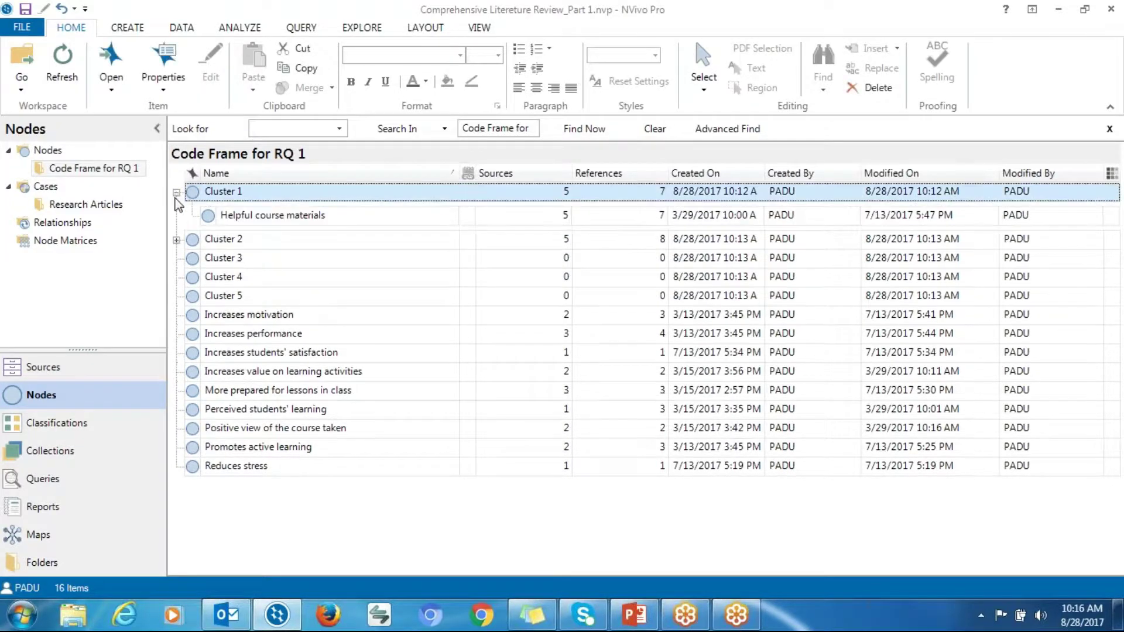
left_click(176, 240)
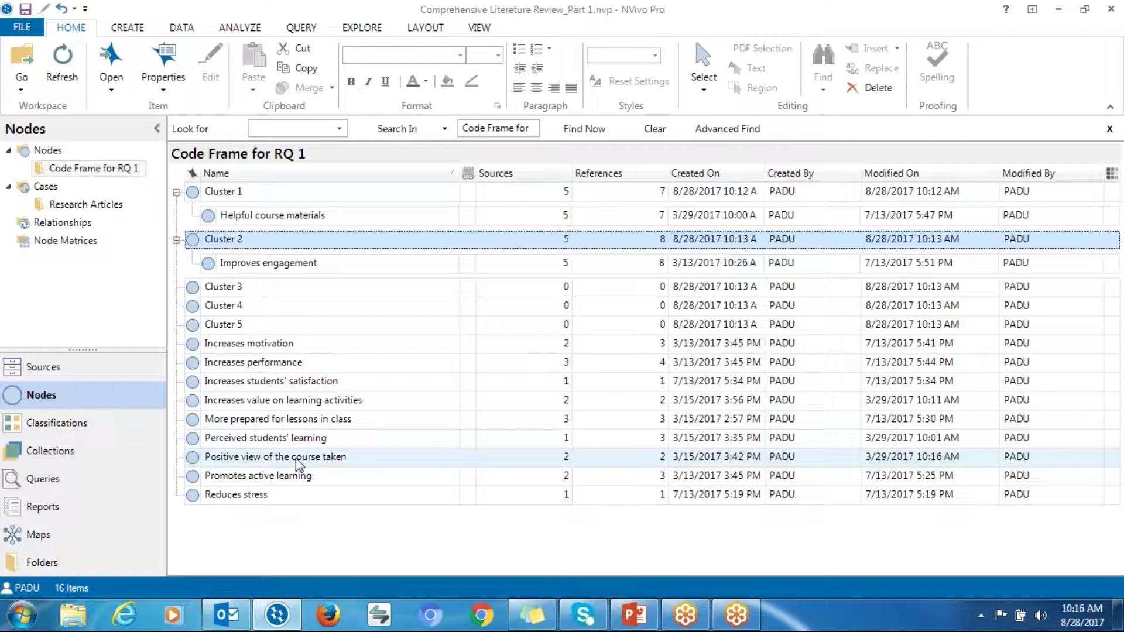
Nest Increases value on learning activities under Cluster 1, raising it to 9 references.
left_click(233, 421)
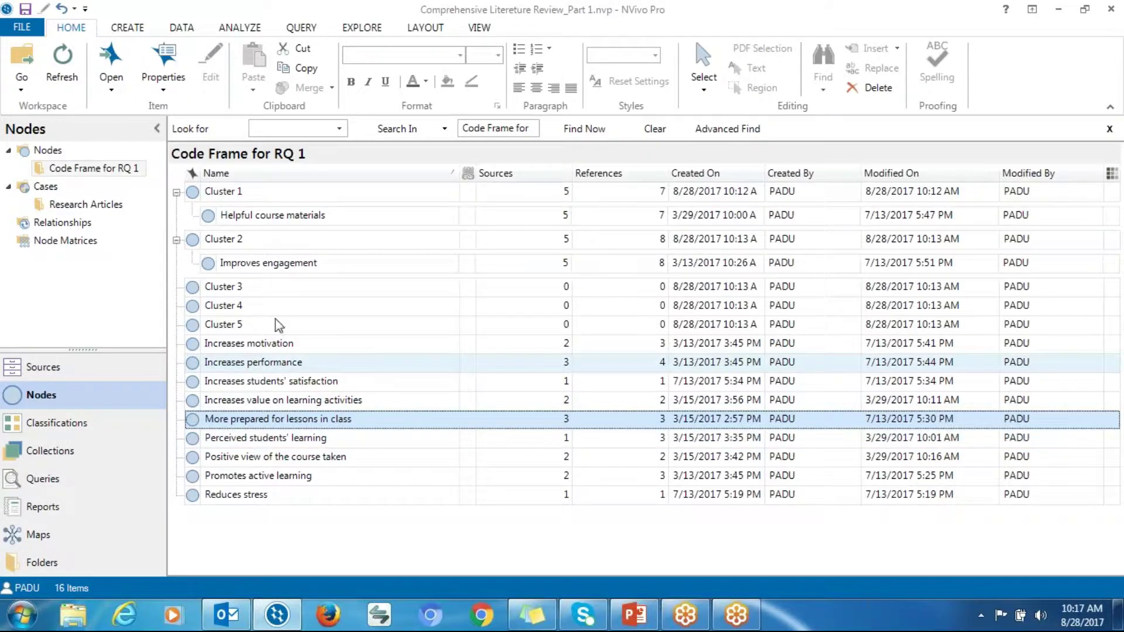
left_click(258, 403)
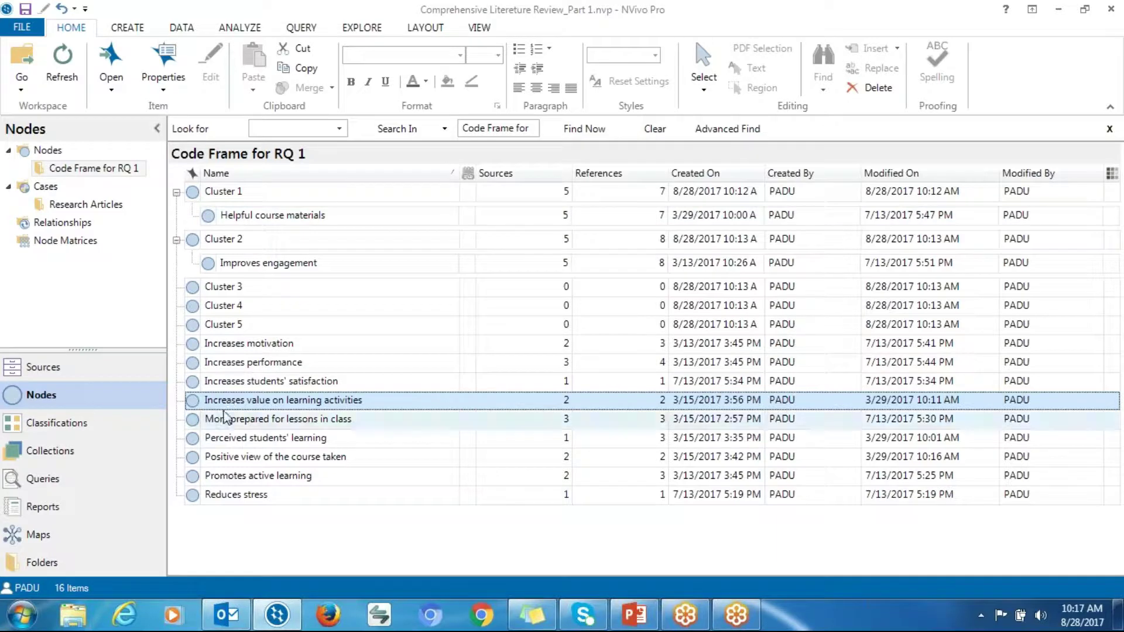
left_click_drag(217, 407, 198, 196)
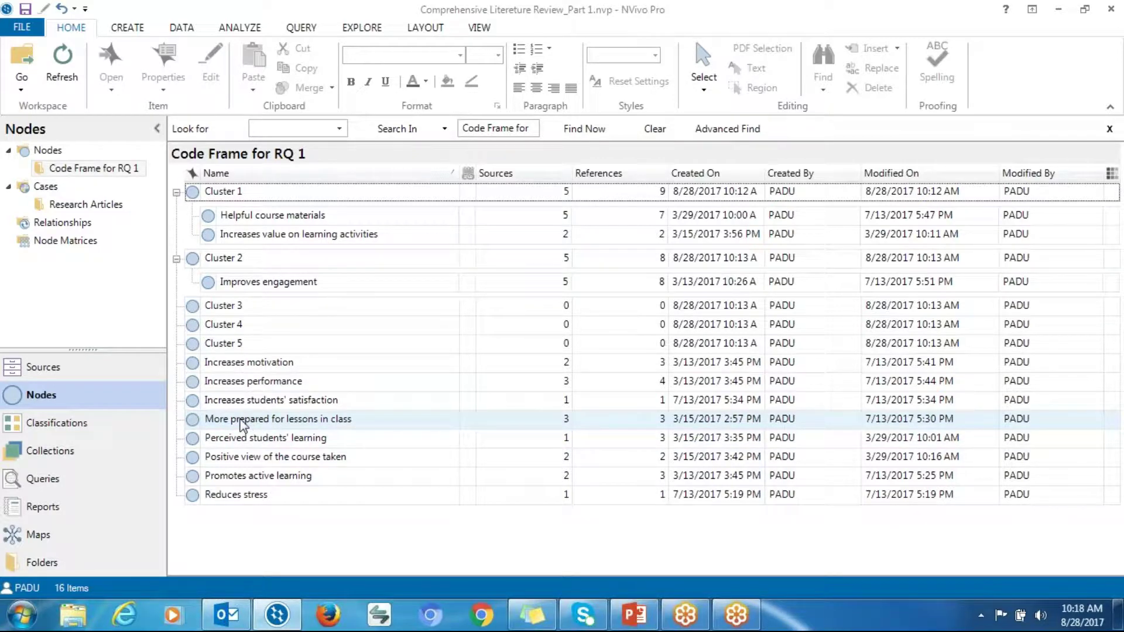
left_click(262, 421)
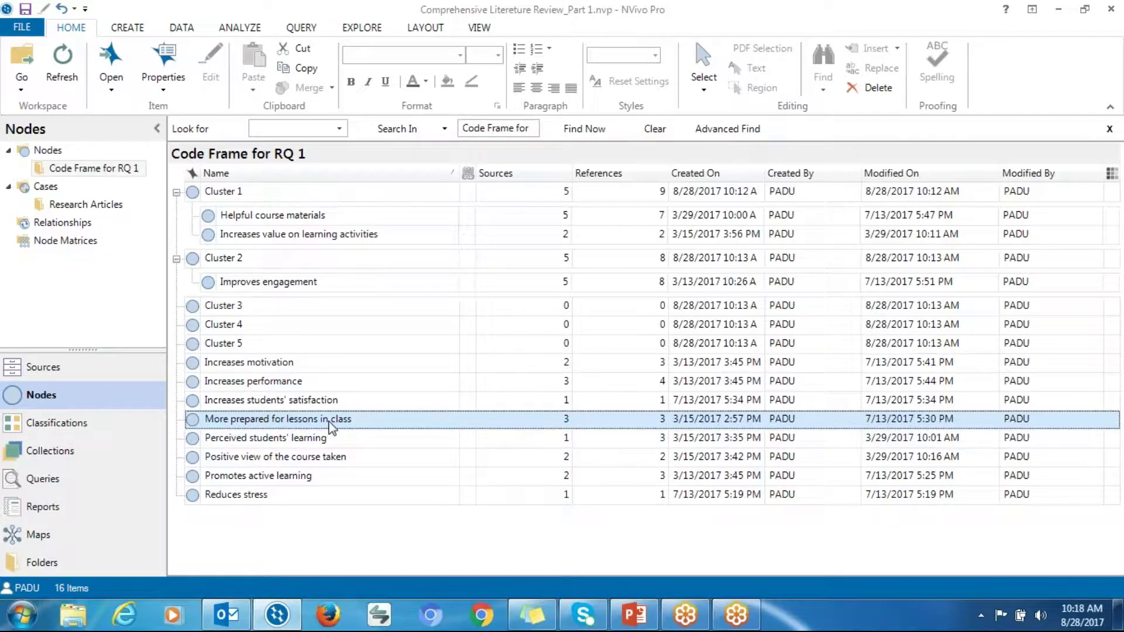
left_click(278, 419)
key("Escape")
left_click(275, 417)
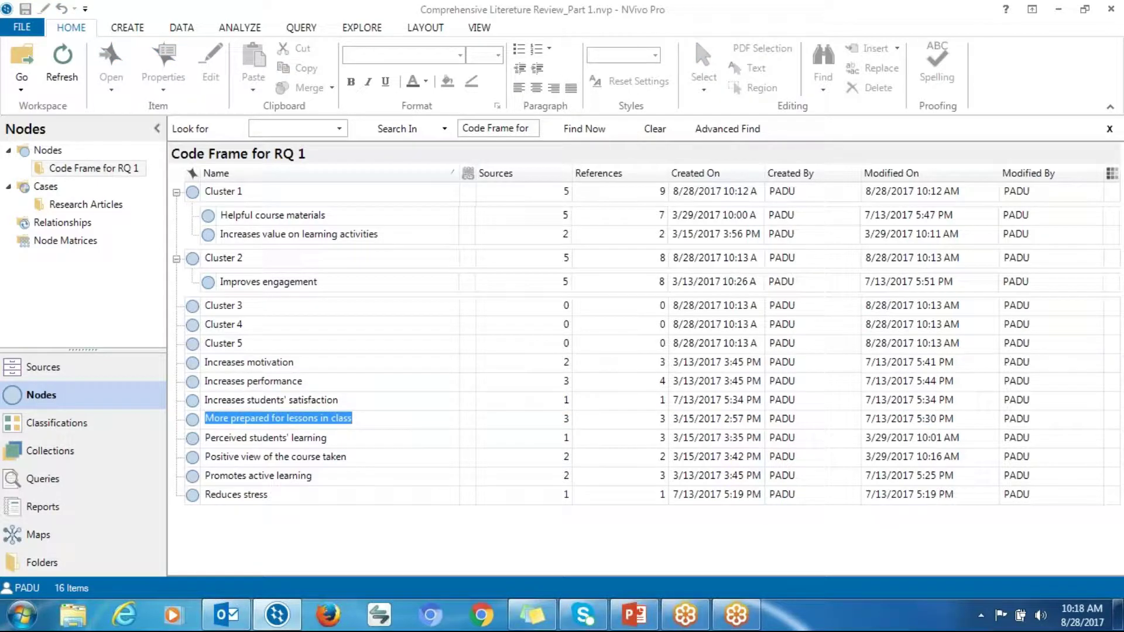
left_click(359, 420)
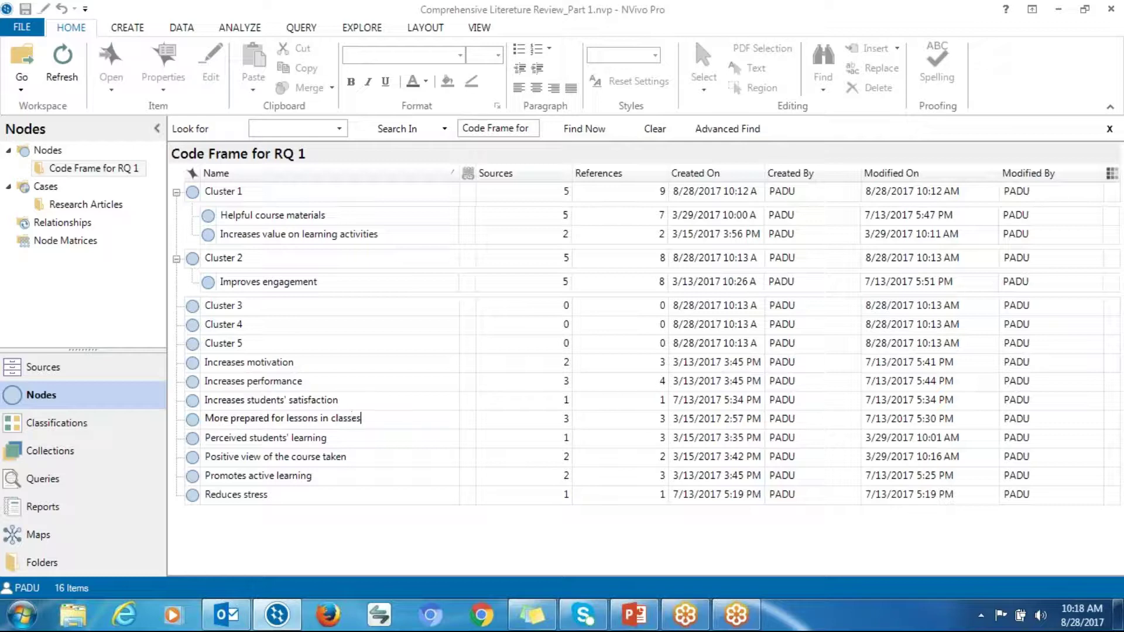
left_click(266, 456)
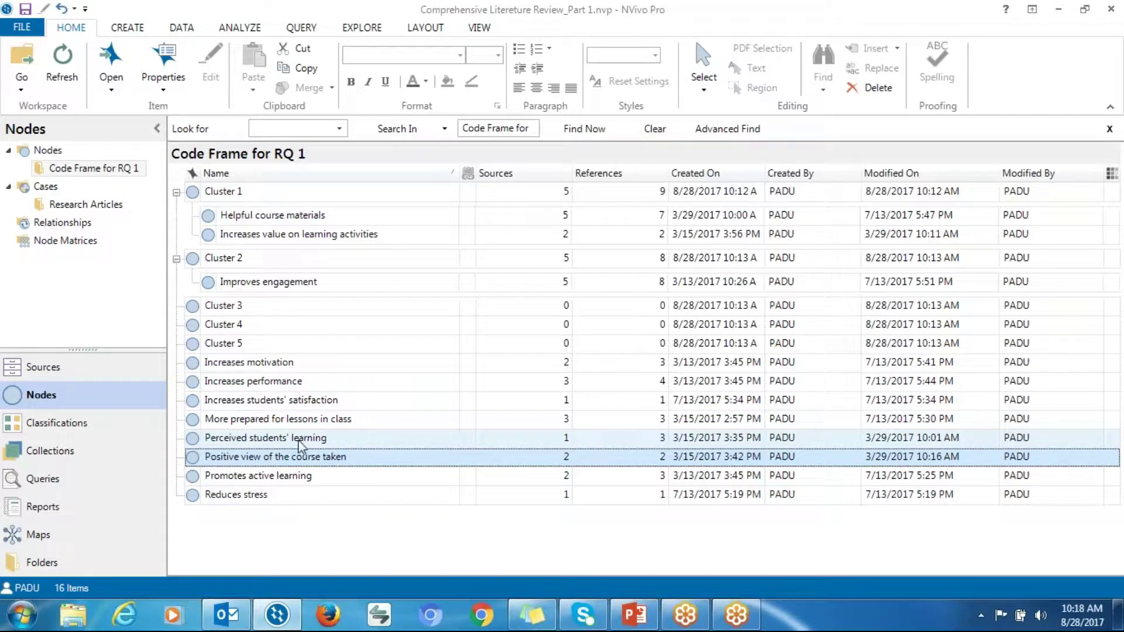
left_click(326, 443)
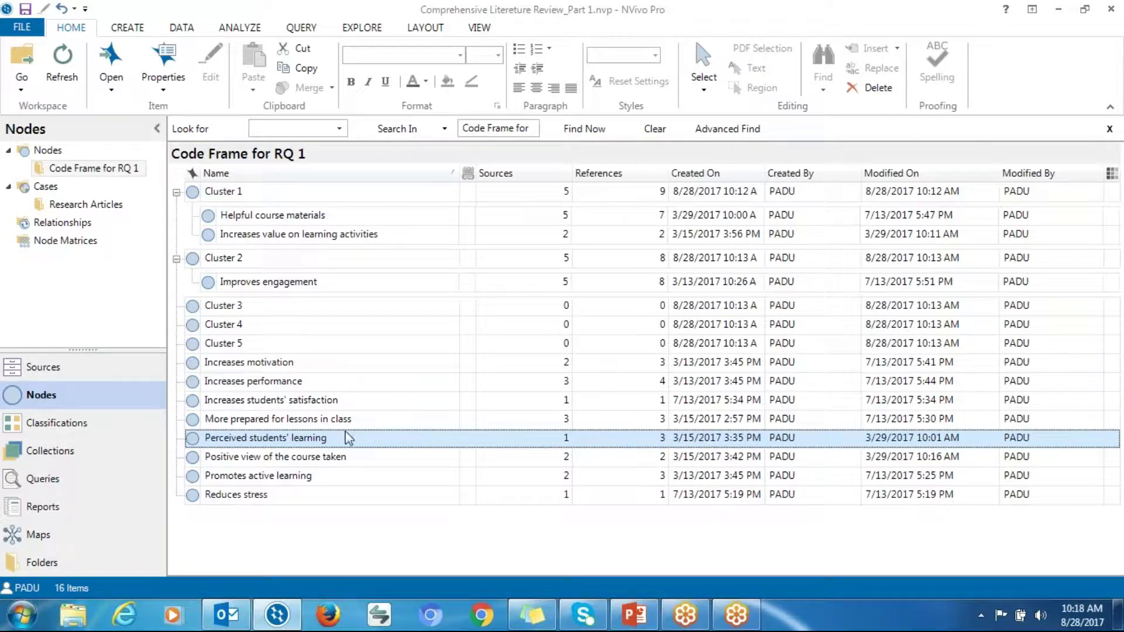
Leave Perceived students' learning unrenamed and nest Increases motivation under Cluster 2.
left_click(225, 445)
left_click(198, 442)
left_click(272, 368)
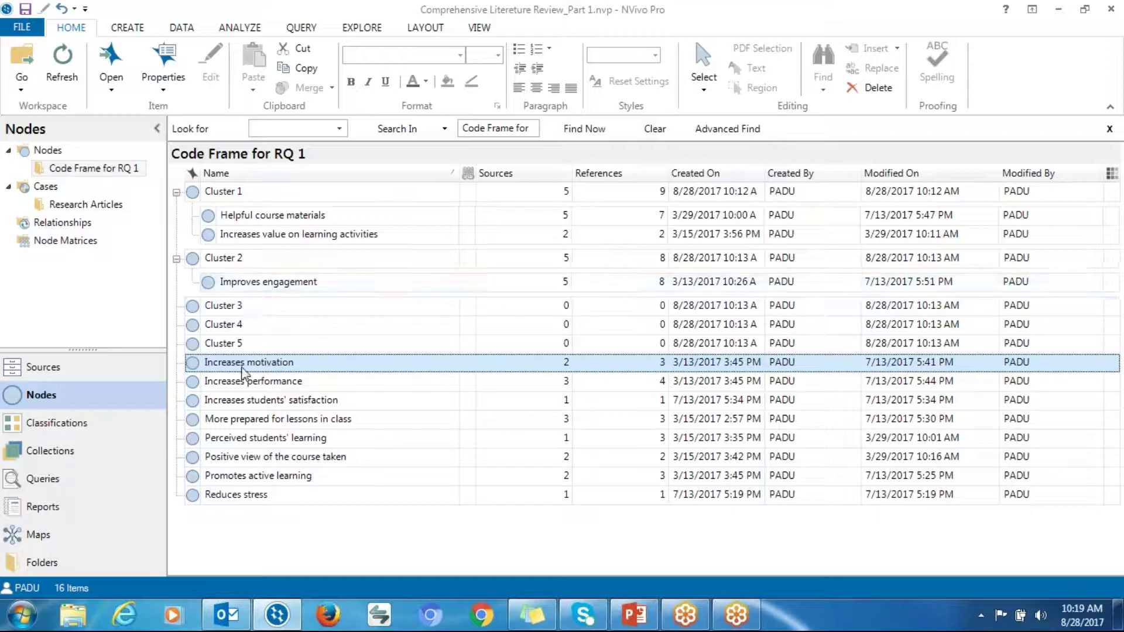
left_click_drag(189, 370, 193, 259)
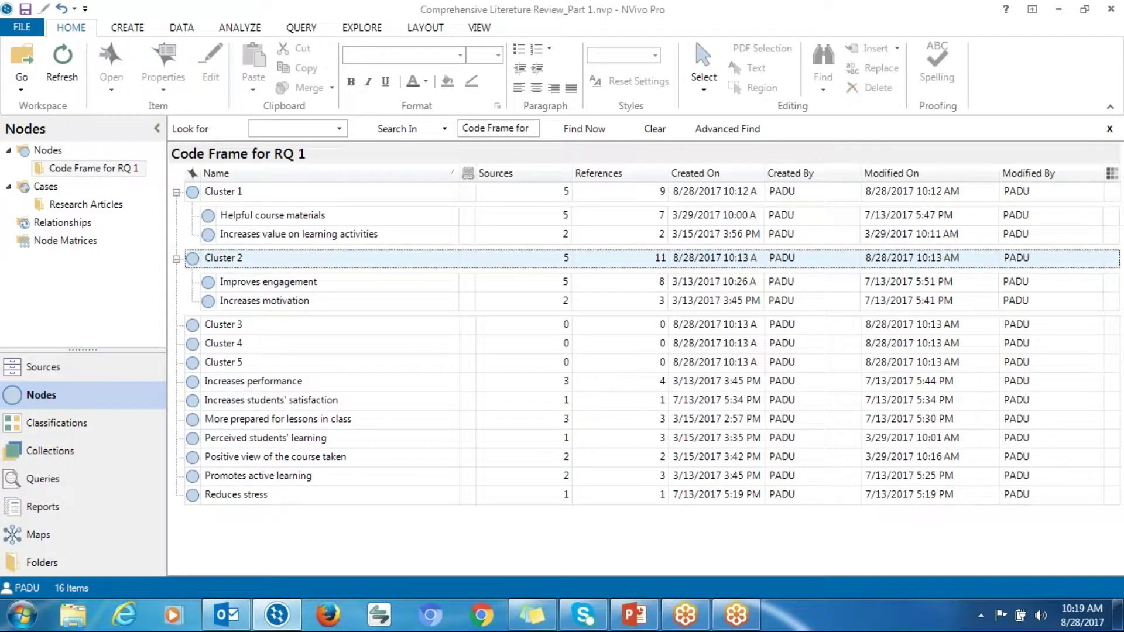
Nest Promotes active learning and More prepared for lessons in class under Cluster 2.
left_click(248, 478)
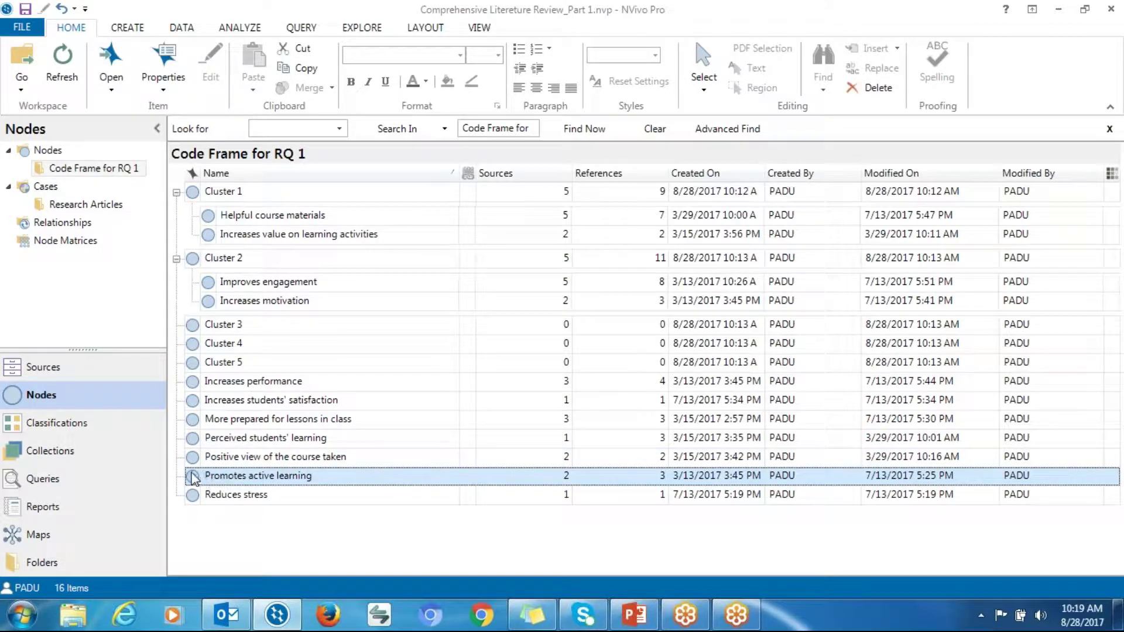
key("shift+Up")
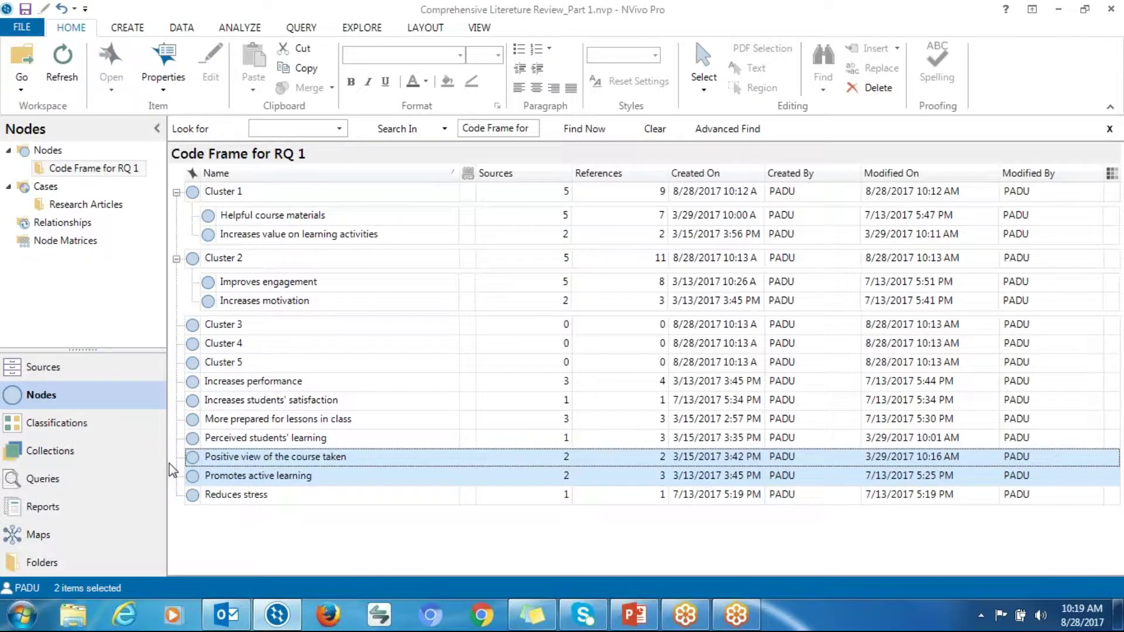
left_click(195, 477)
left_click_drag(195, 482, 192, 258)
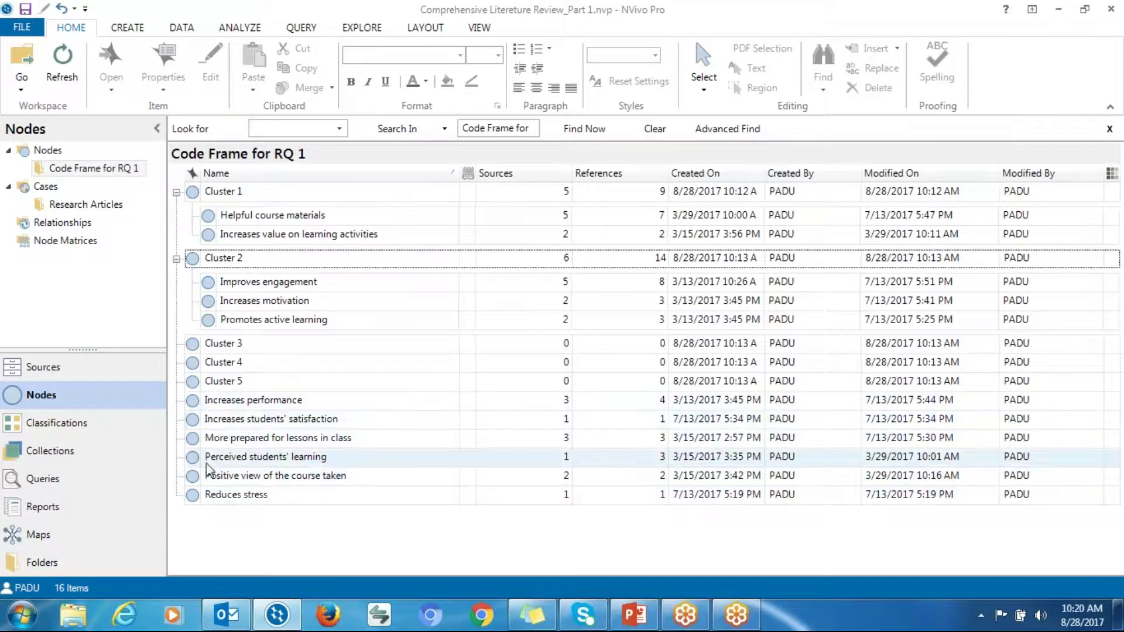
left_click(199, 445)
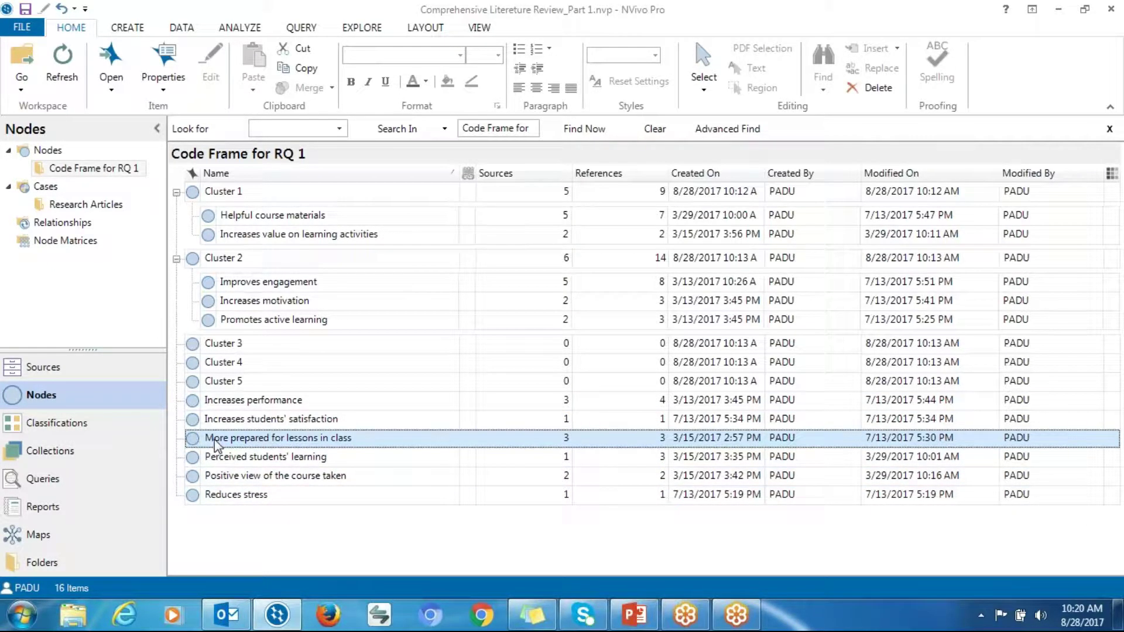
left_click_drag(209, 446, 198, 260)
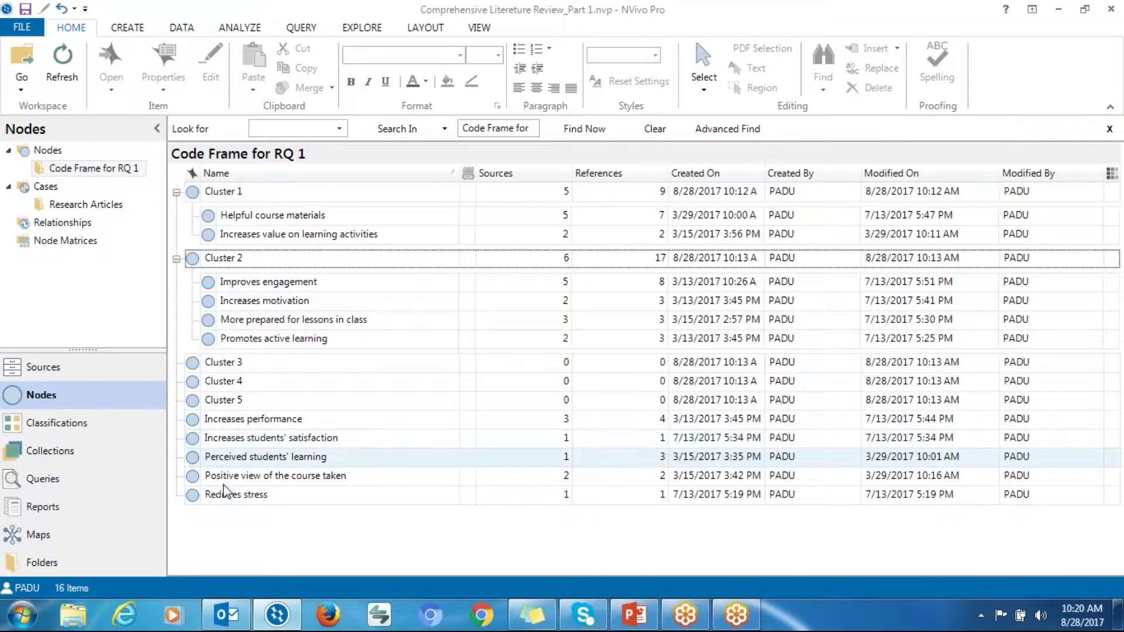
Nest Increases performance under Cluster 3 and expand Cluster 3.
left_click(221, 262)
left_click(205, 198)
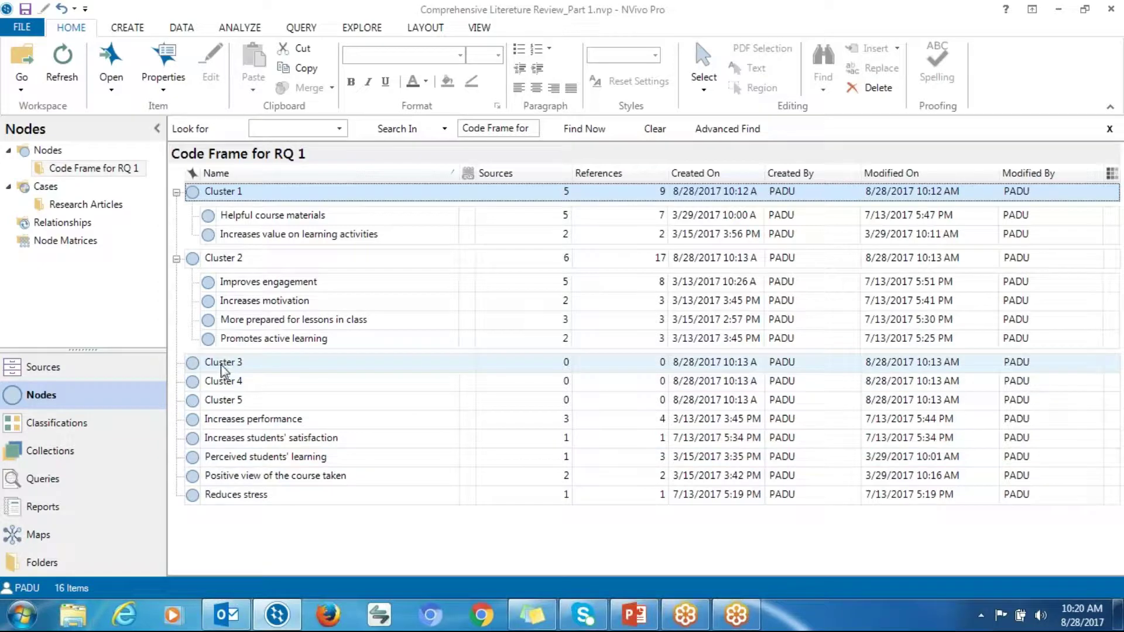
left_click(240, 461)
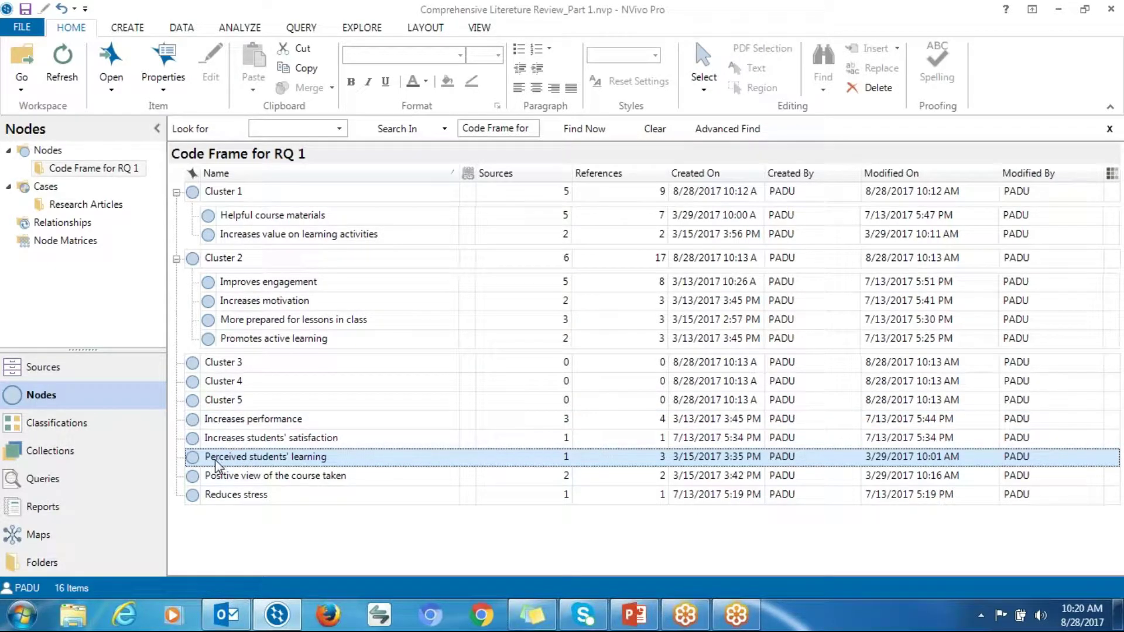
left_click(196, 421)
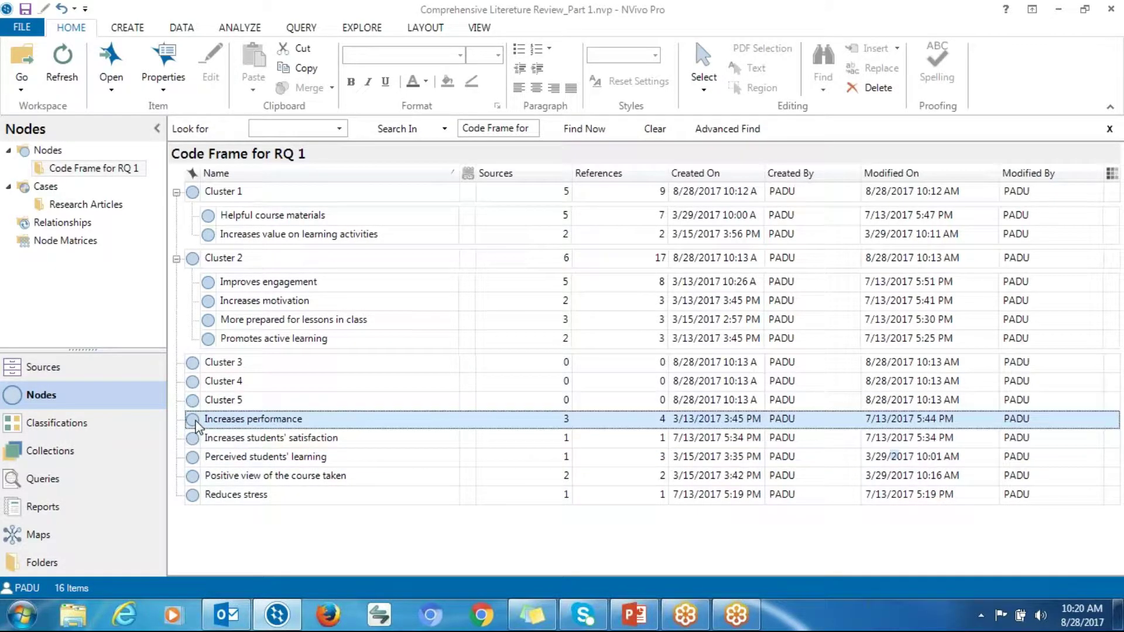
left_click_drag(175, 426, 193, 368)
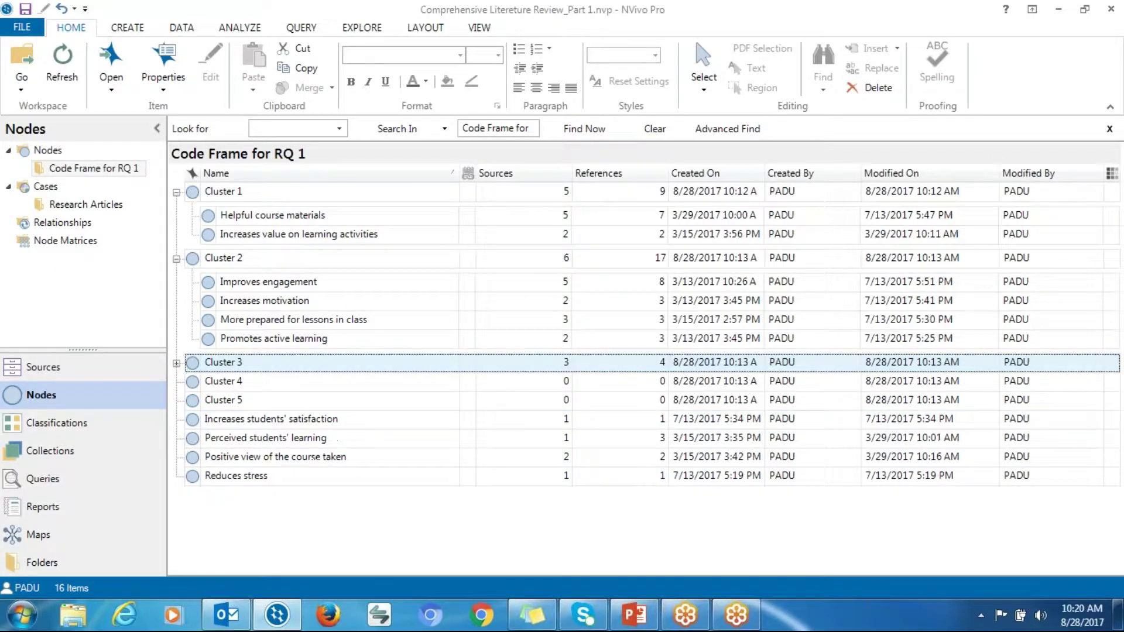
left_click(176, 363)
left_click(199, 363)
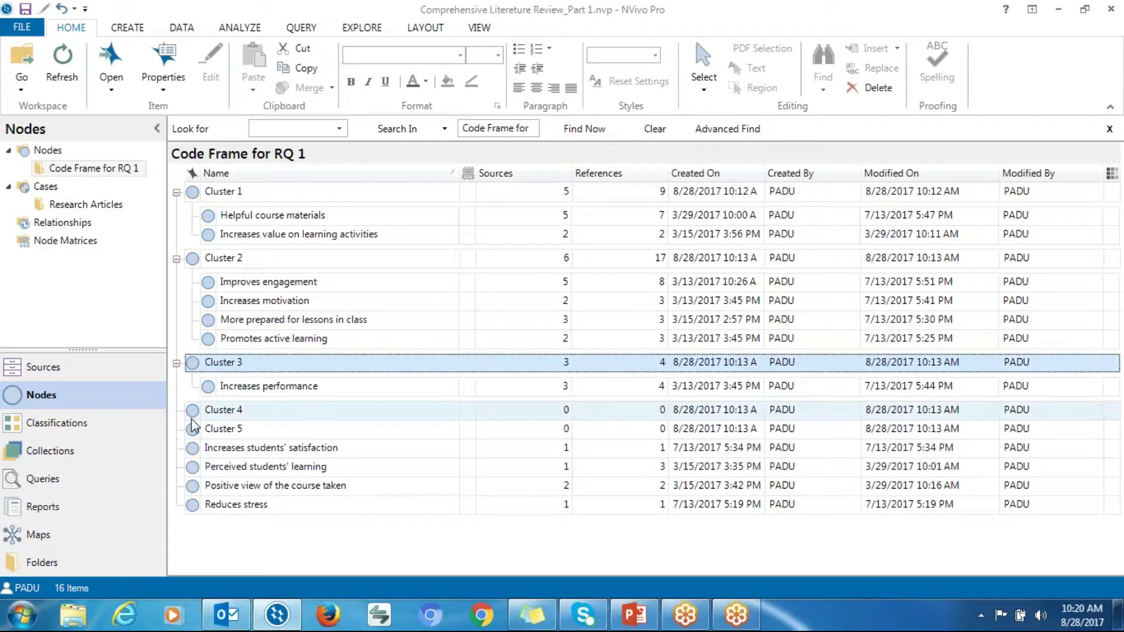
Nest Perceived students' learning under Cluster 3, then reselect Increases students' satisfaction.
left_click(195, 468)
key("shift+Up")
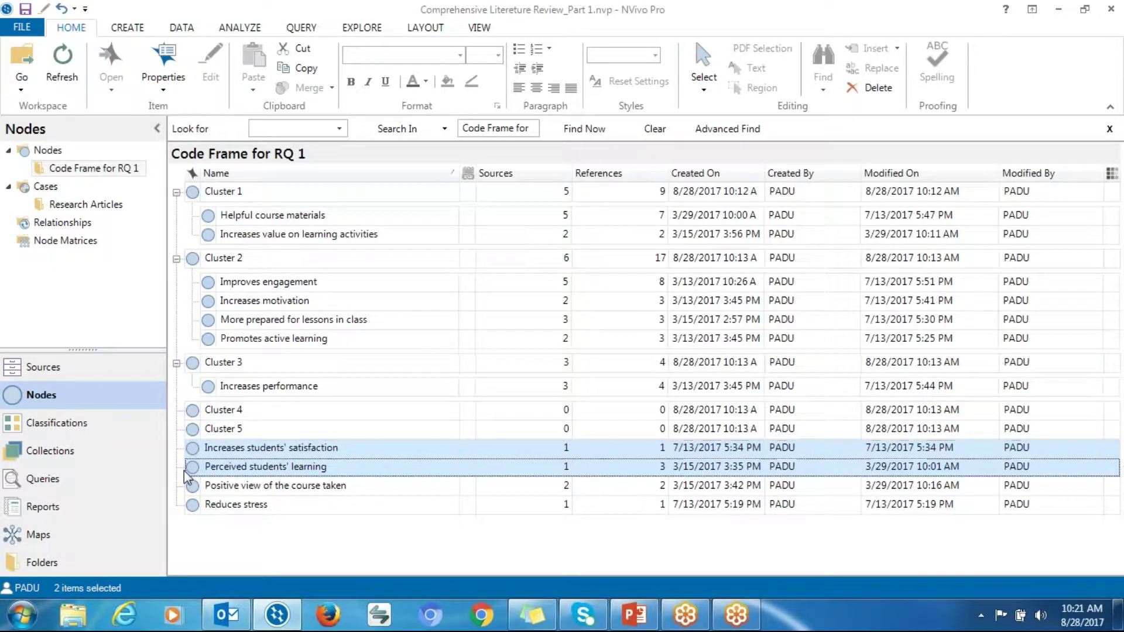
key("Down")
key("Down")
key("Up")
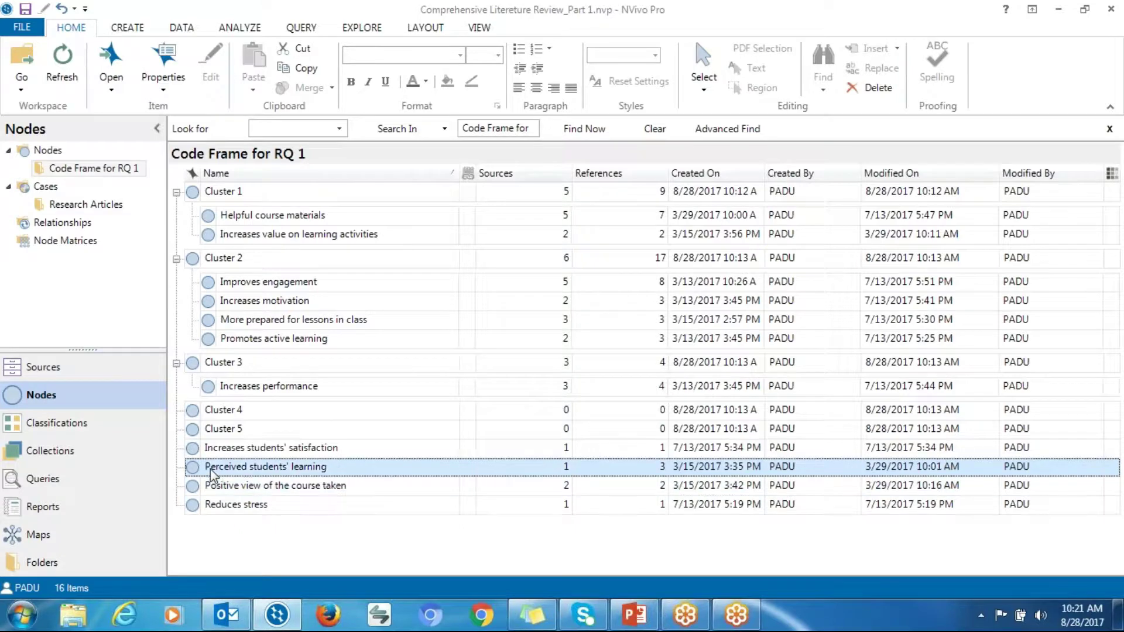
left_click_drag(201, 473, 186, 370)
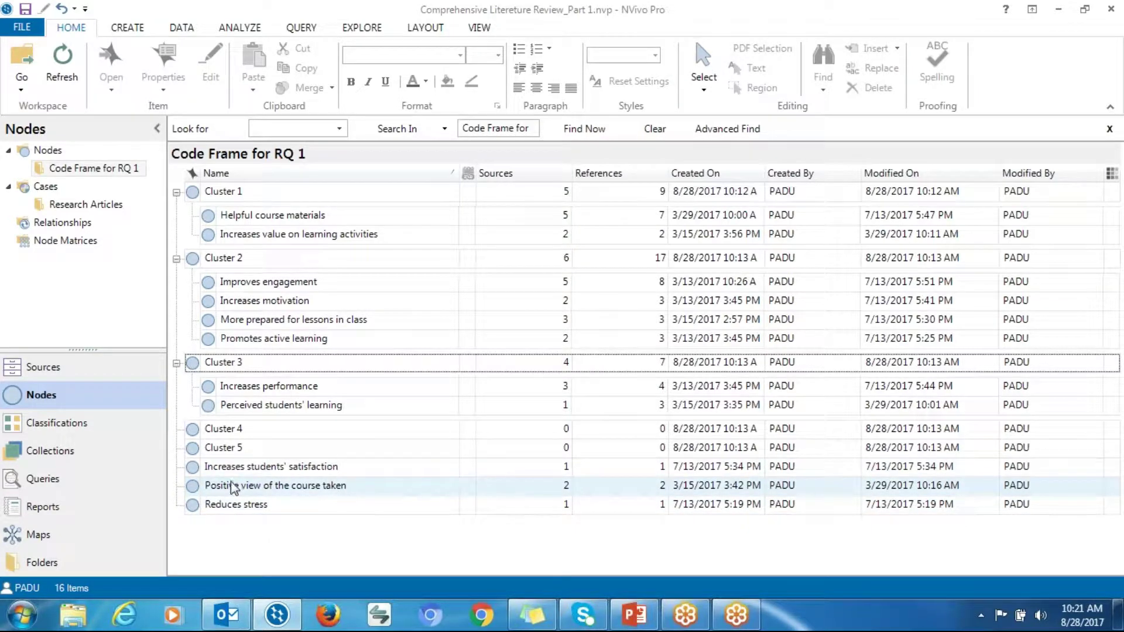
left_click(190, 468)
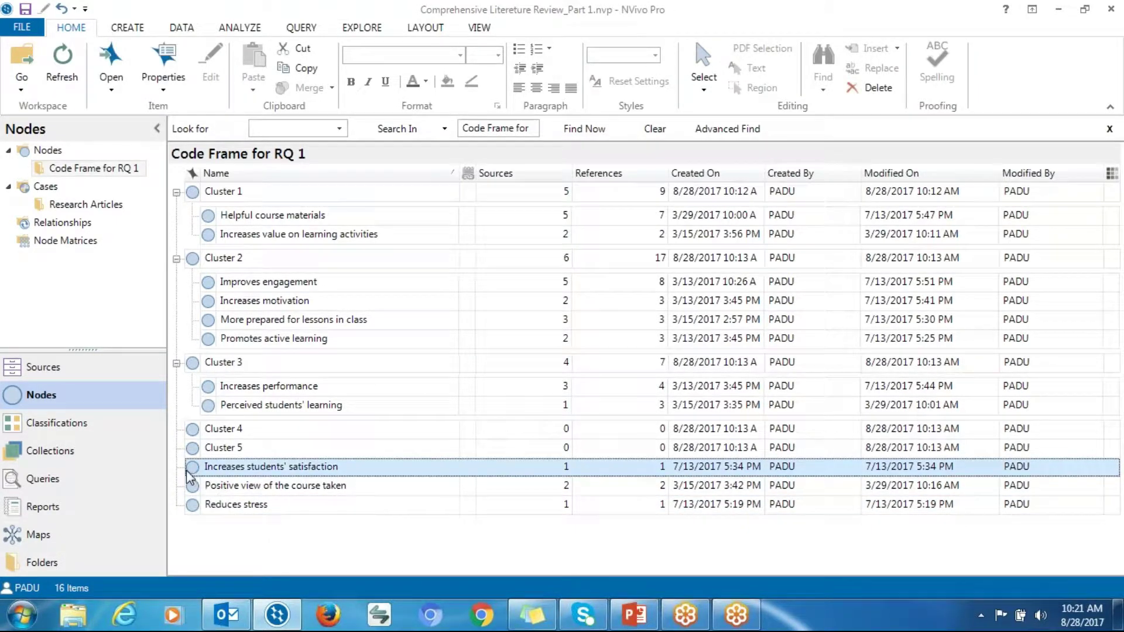
left_click(213, 483)
left_click_drag(188, 464, 191, 433)
Nest Positive view of the course taken under Cluster 4.
left_click(195, 469)
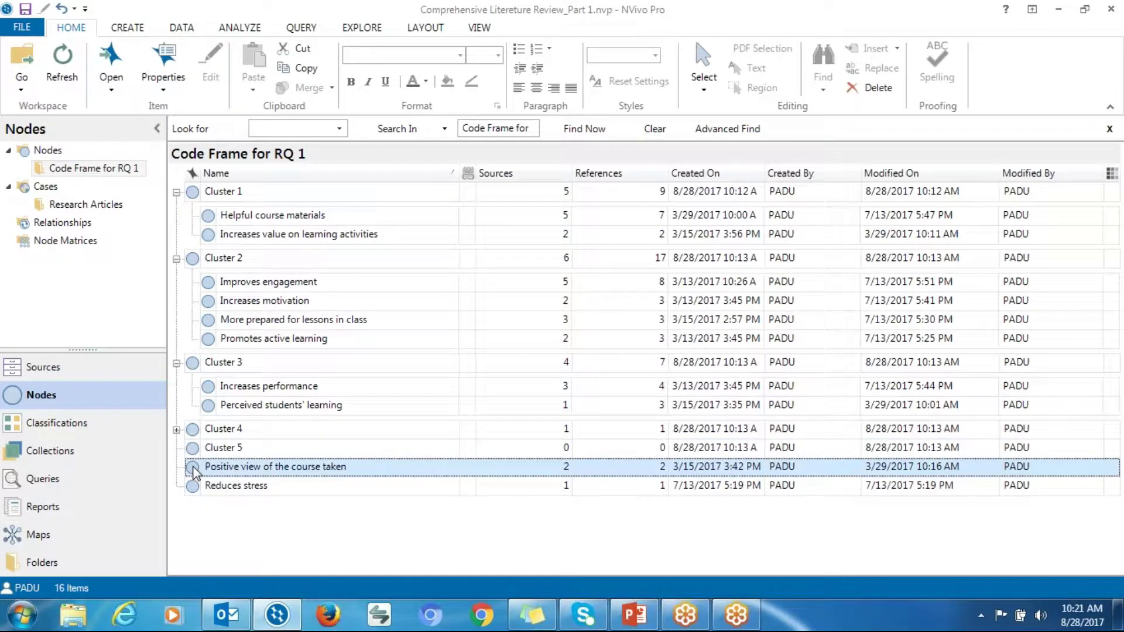
left_click_drag(195, 472, 176, 442)
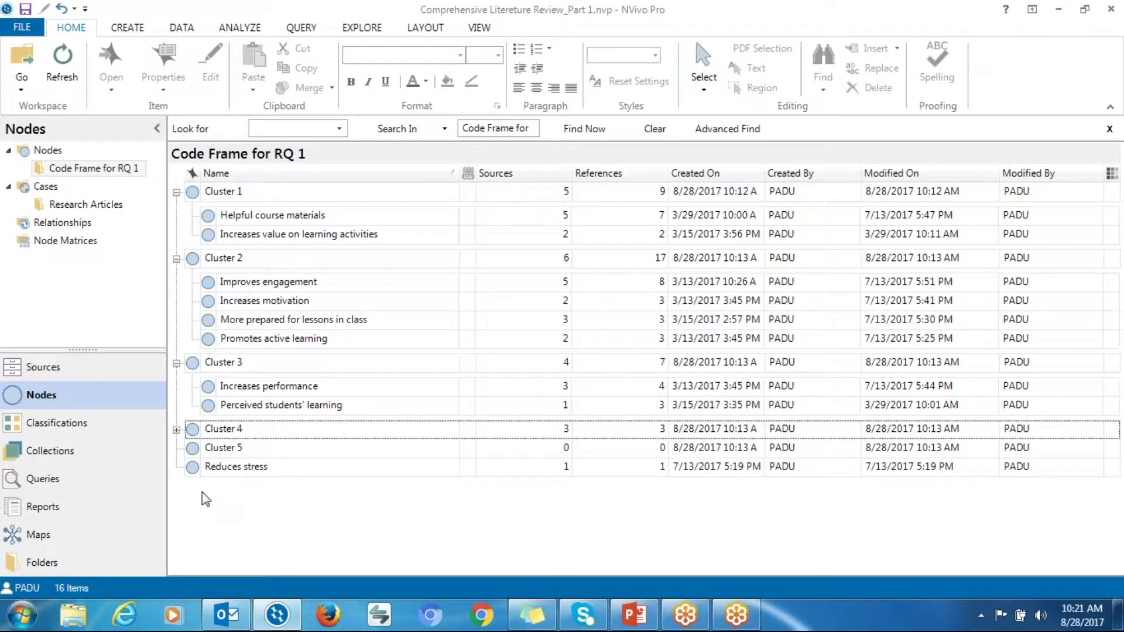
left_click(194, 452)
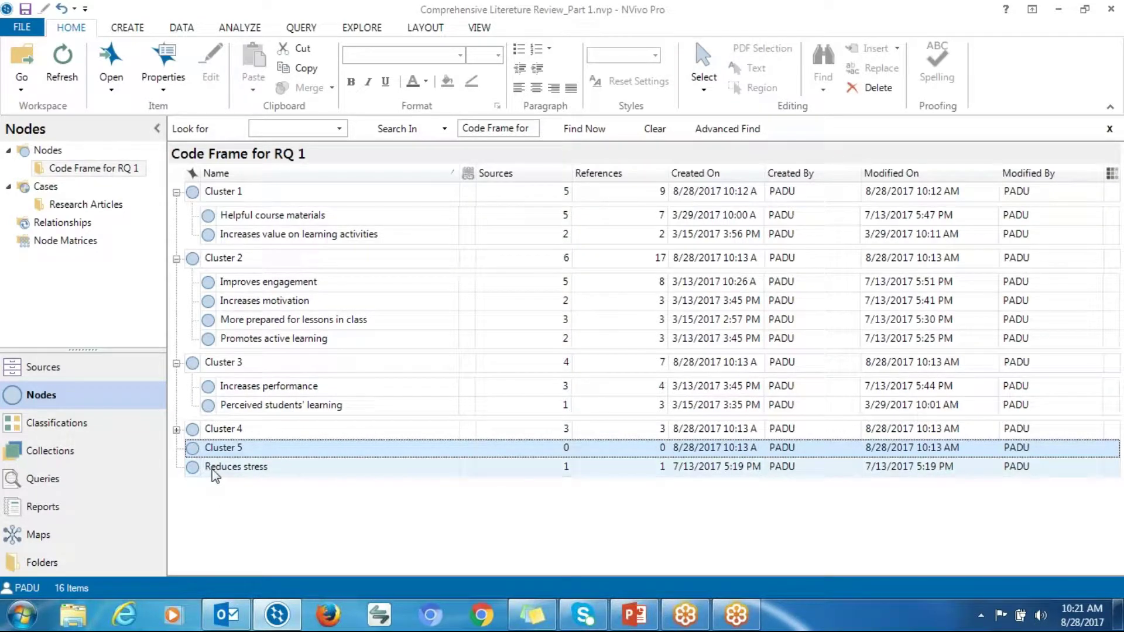
left_click(248, 481)
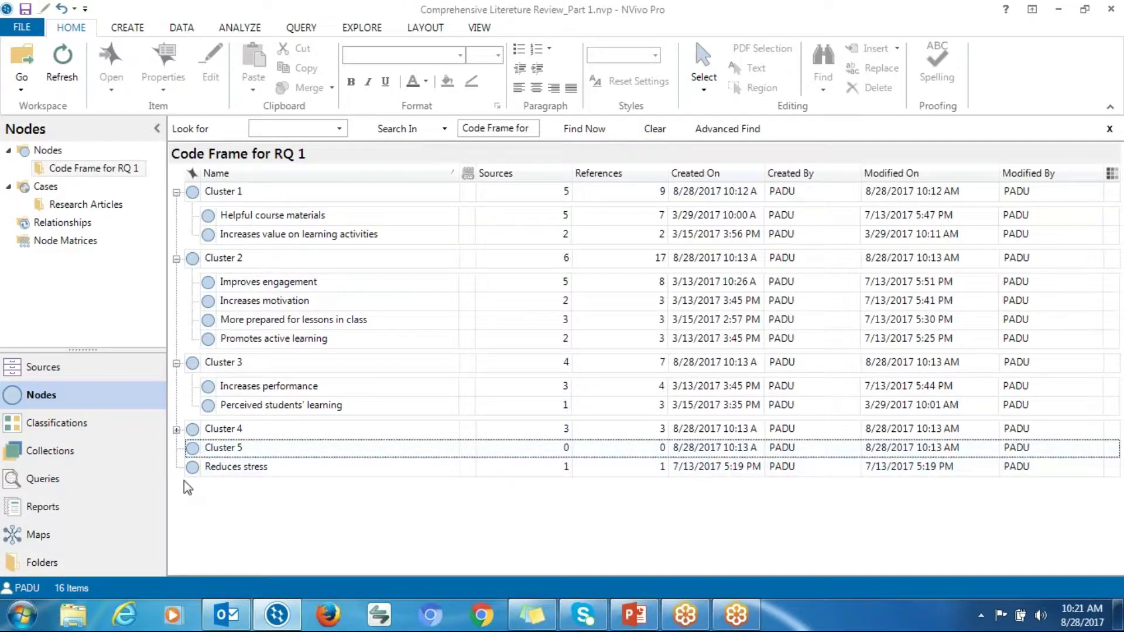
Expand Cluster 4 and move Reduces stress under Cluster 5.
left_click(214, 472)
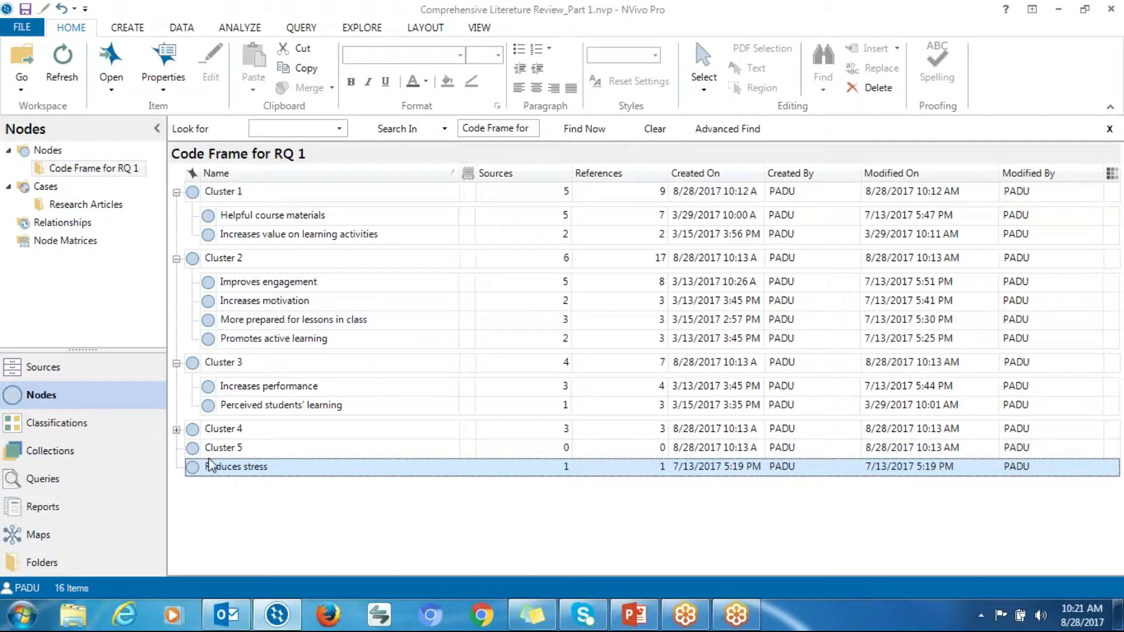
left_click(200, 452)
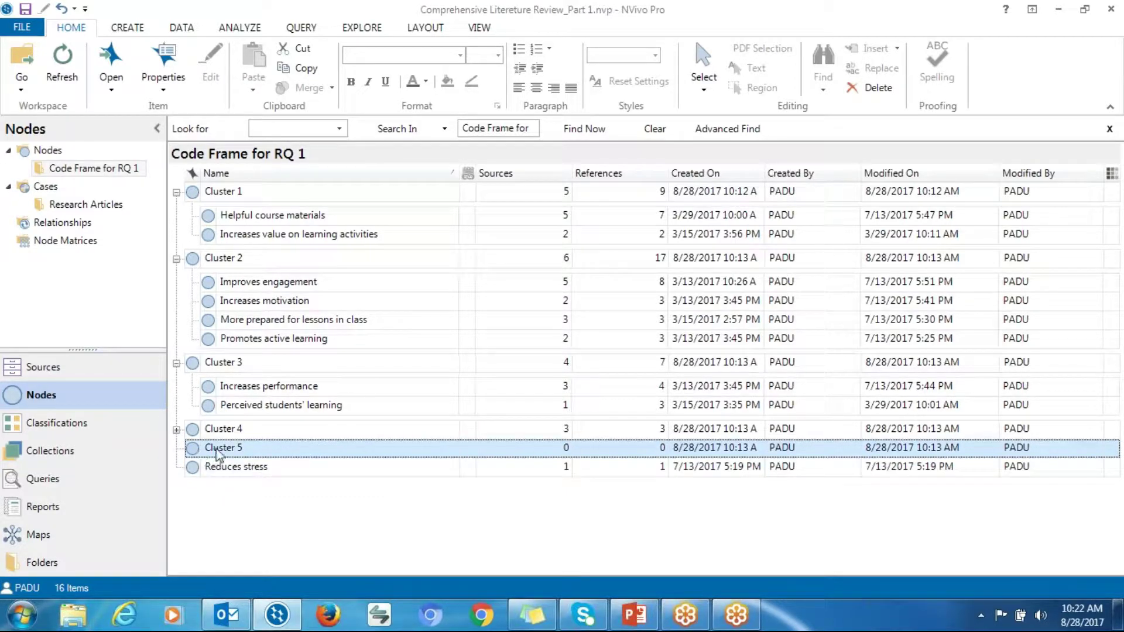
left_click(176, 430)
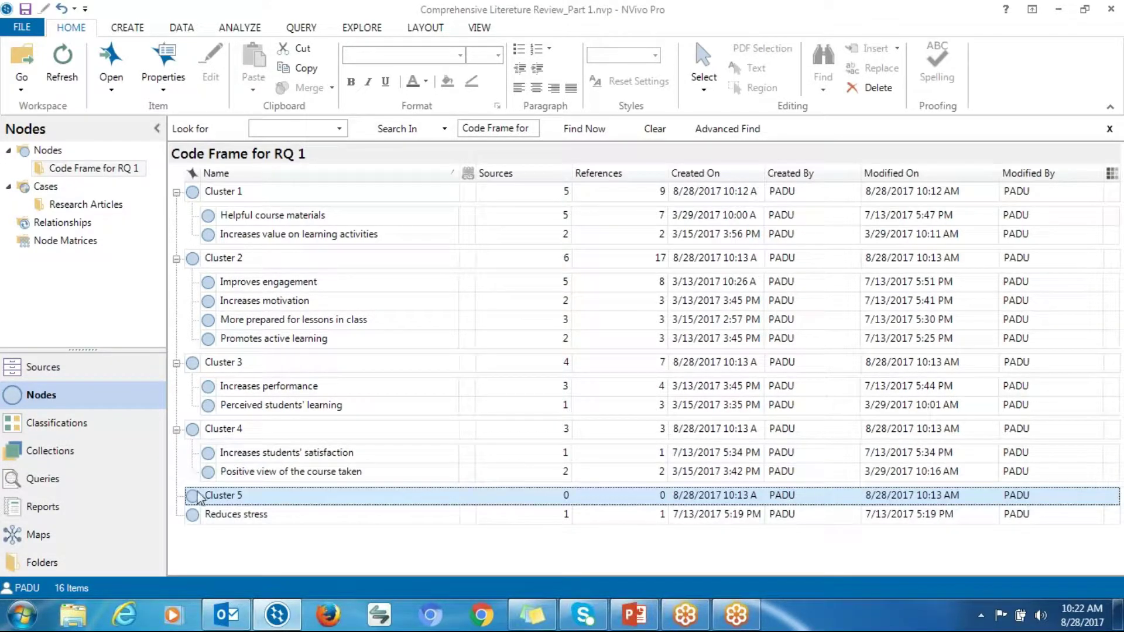
left_click(207, 516)
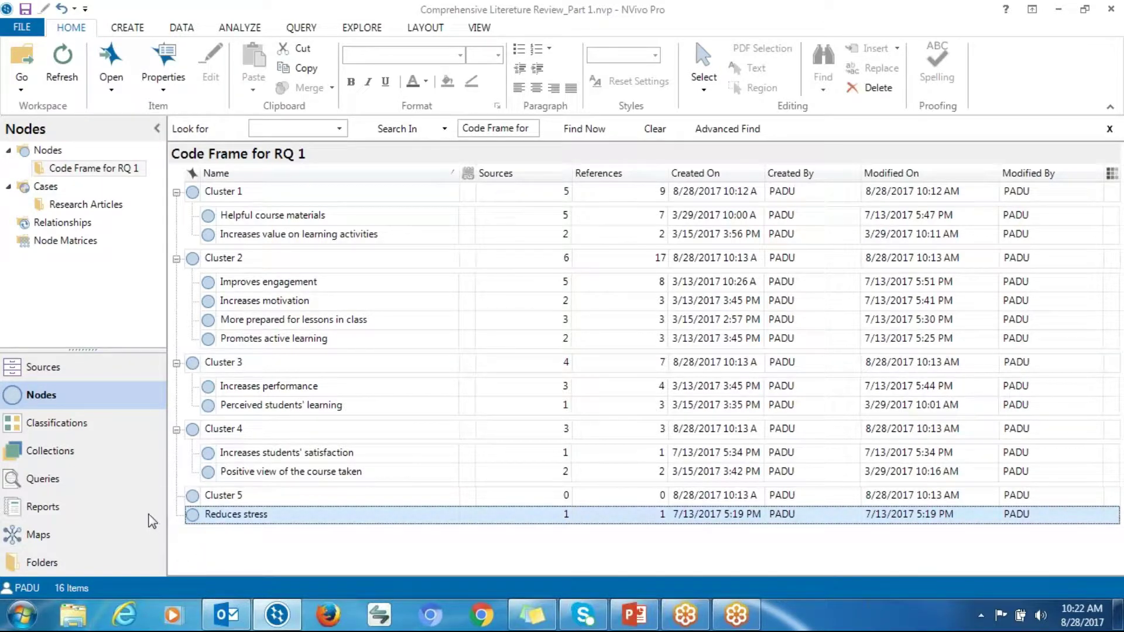
left_click(207, 536)
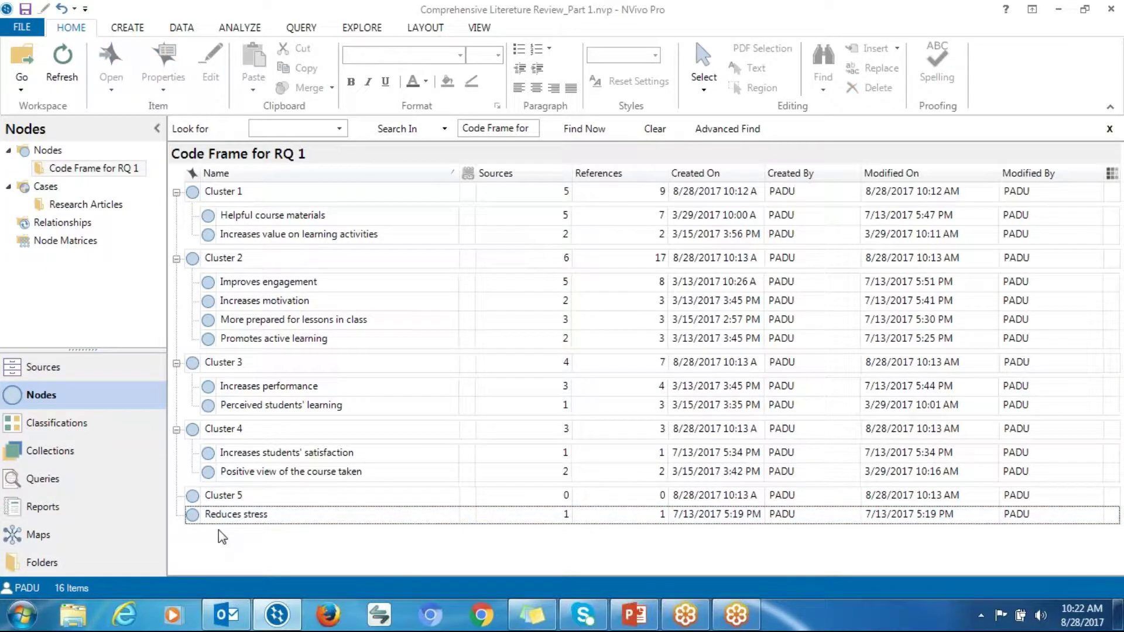
left_click(235, 515)
left_click(237, 518, "shift")
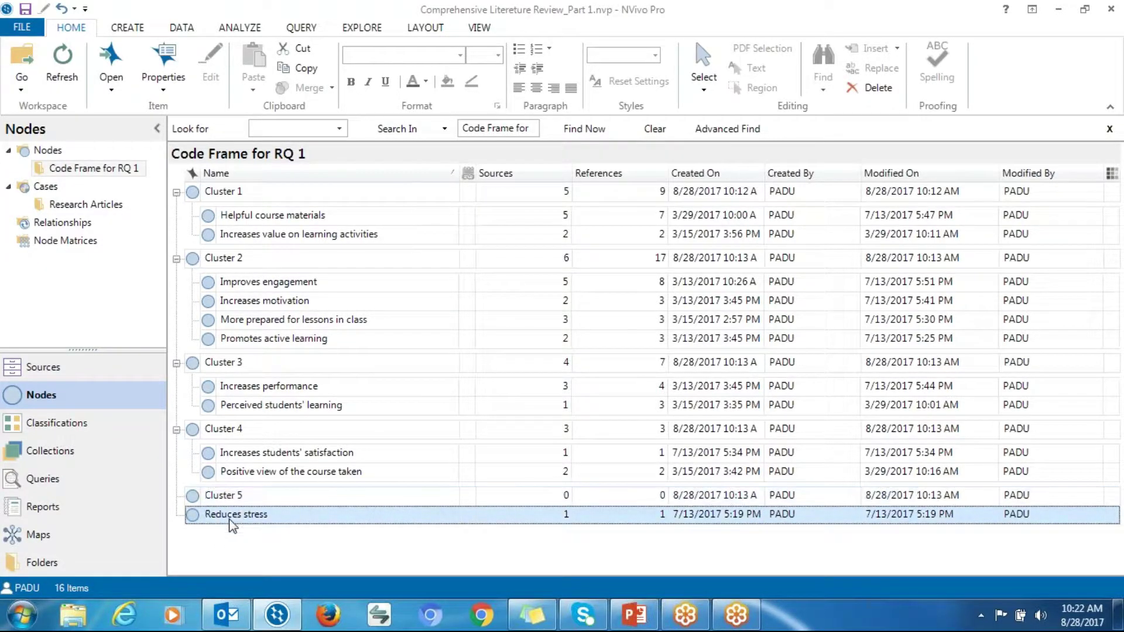
left_click_drag(232, 522, 221, 497)
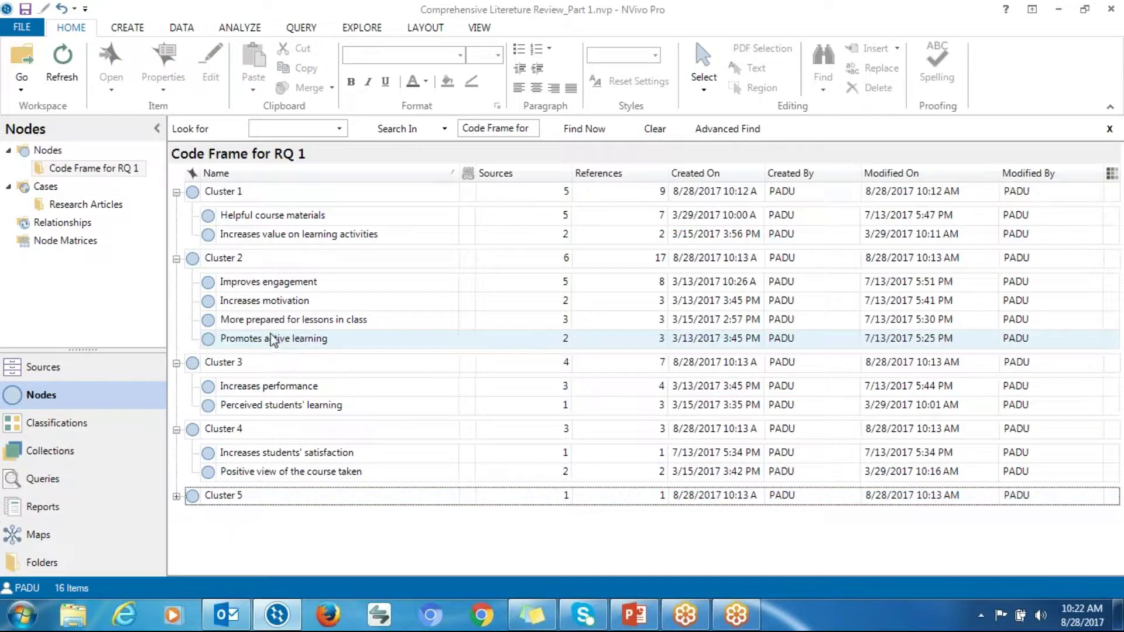
Collapse Clusters 1–4, then expand all five clusters to list their child nodes.
left_click(176, 193)
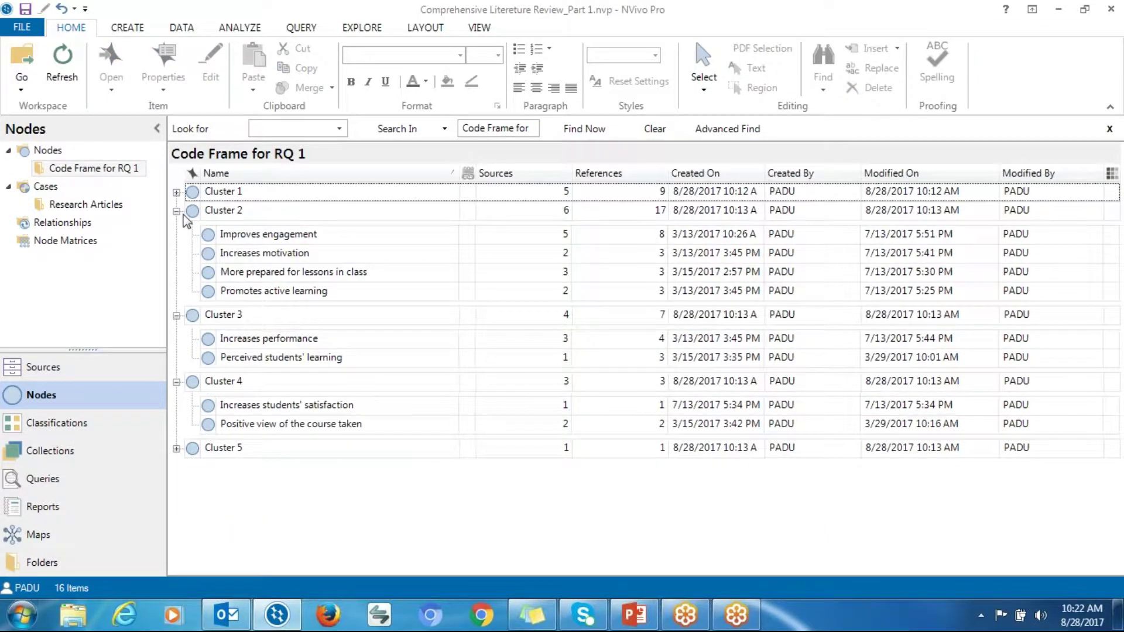
left_click(176, 211)
left_click(176, 230)
left_click(177, 249)
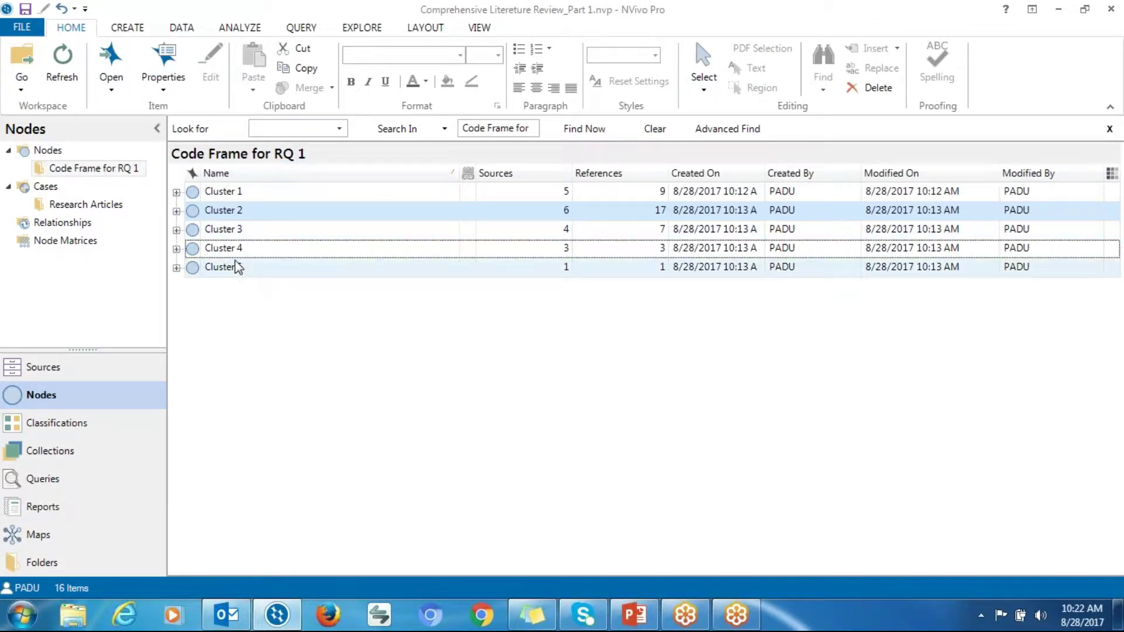
left_click(176, 193)
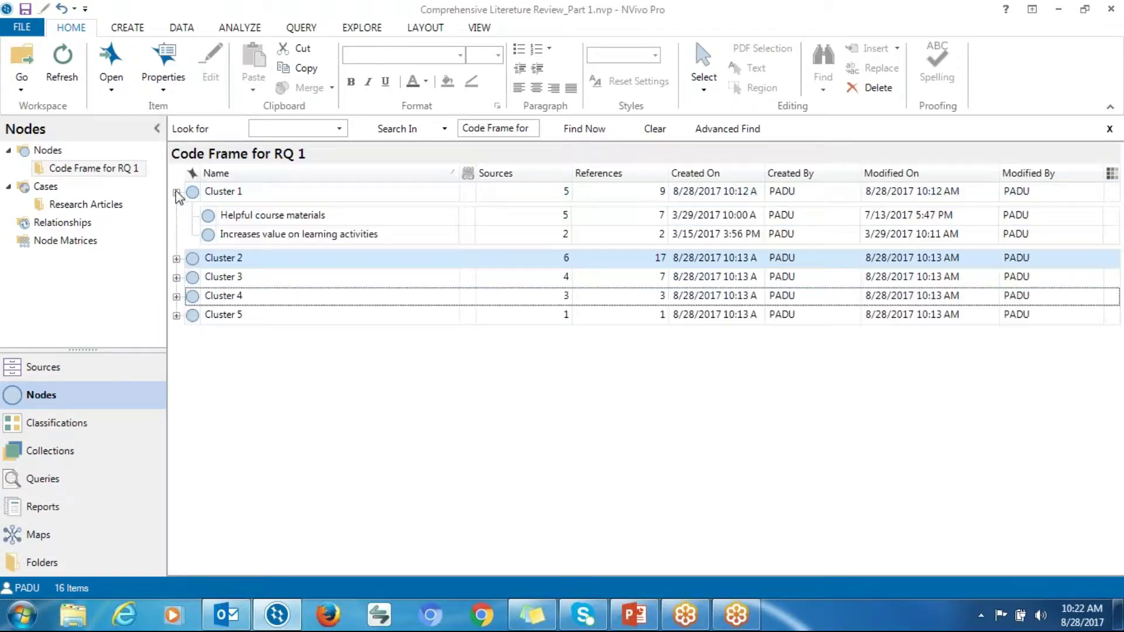
left_click(176, 259)
left_click(176, 363)
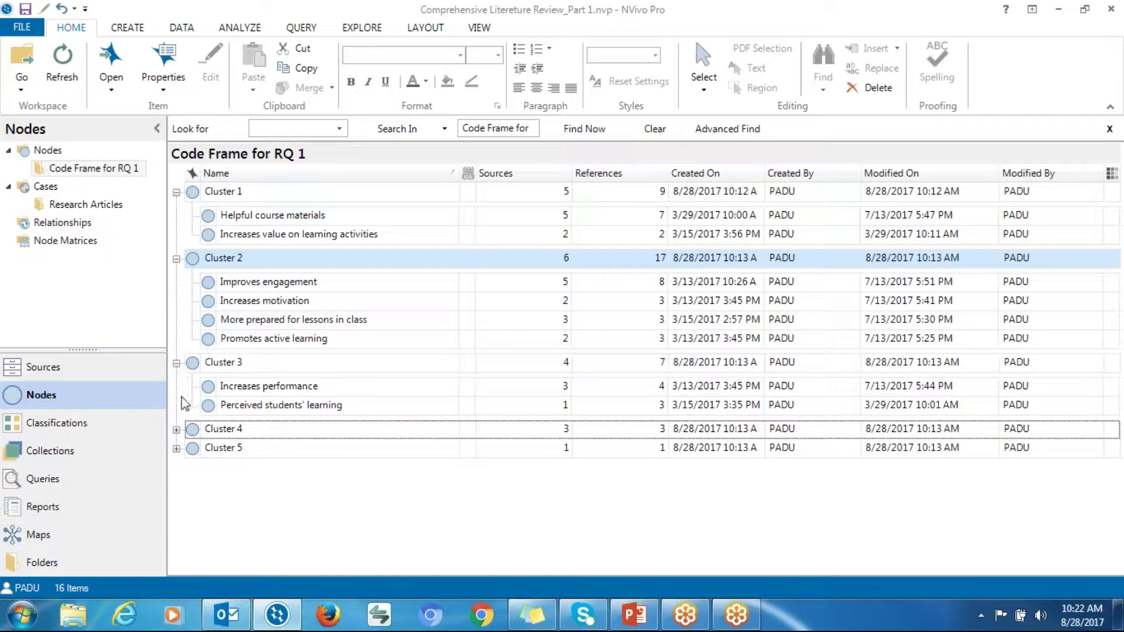
left_click(176, 430)
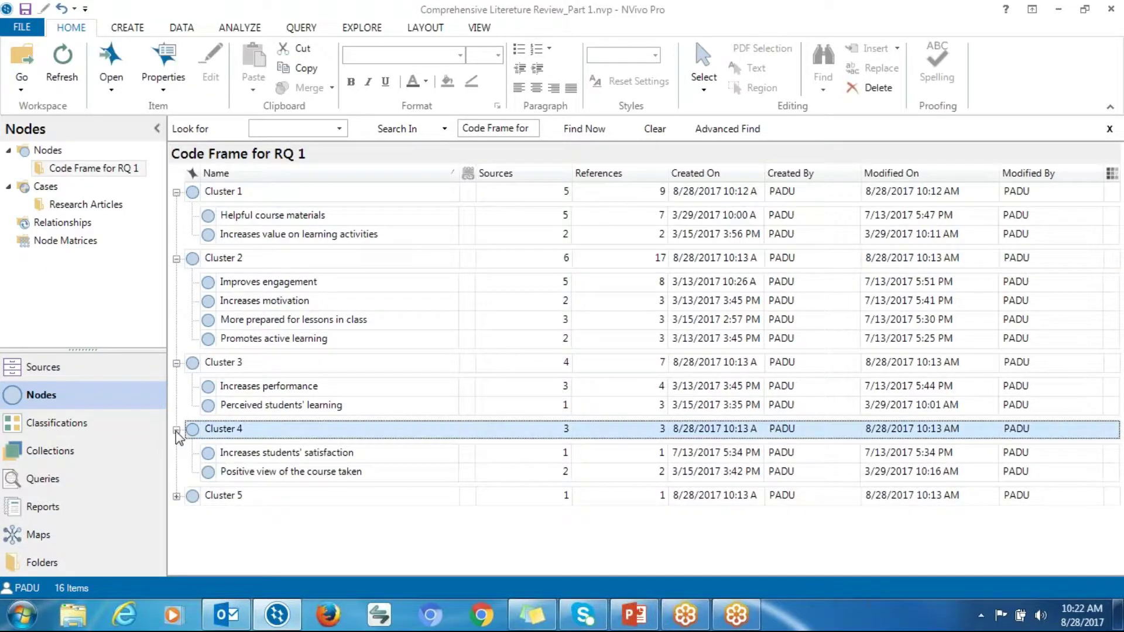
left_click(176, 496)
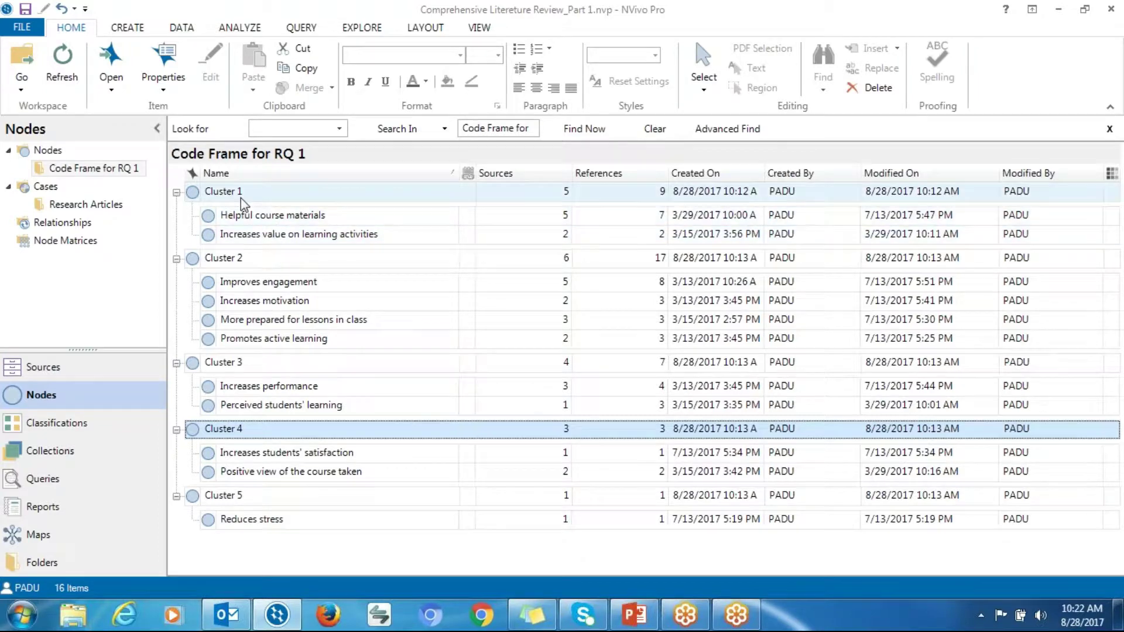
Open Cluster 1's name for editing and consult the PowerPoint sorting slide.
left_click(261, 199)
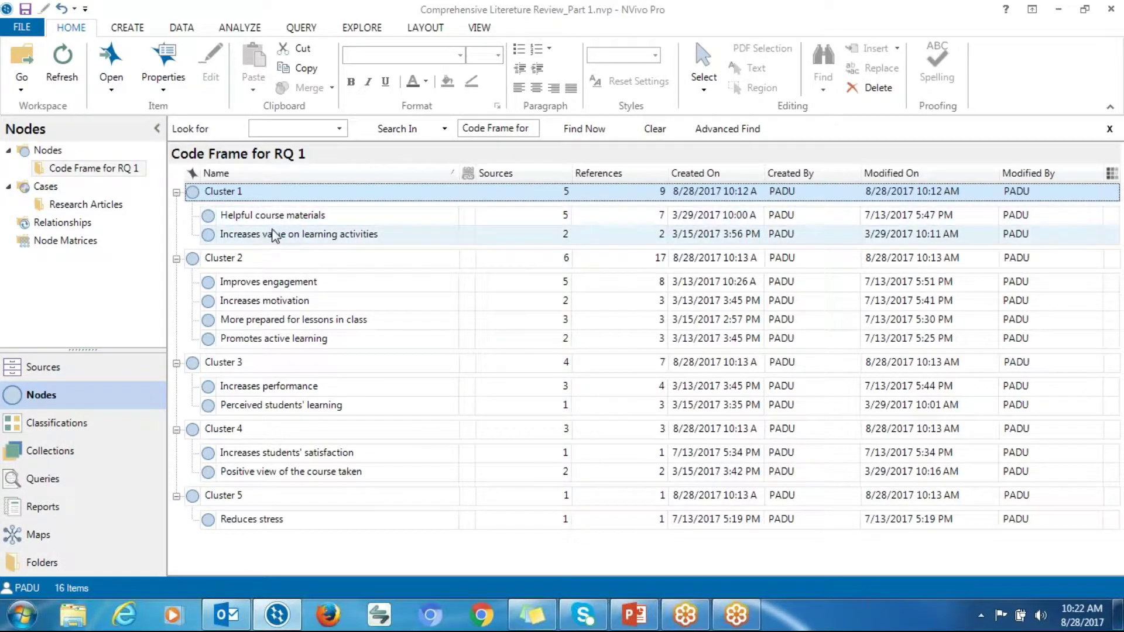
left_click(258, 192)
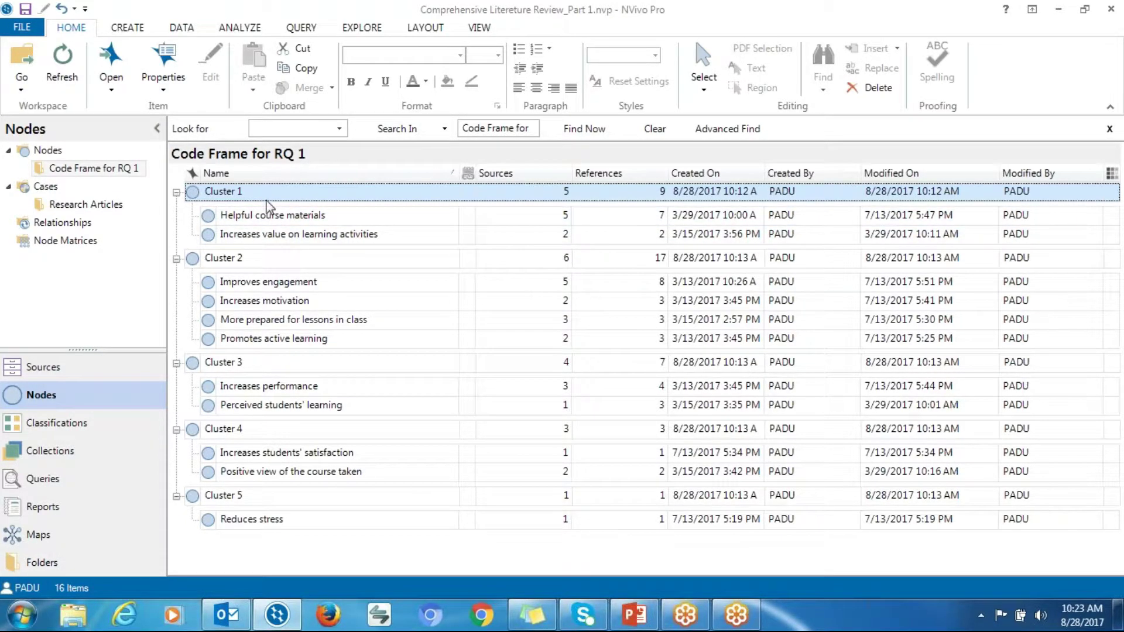
left_click(257, 192)
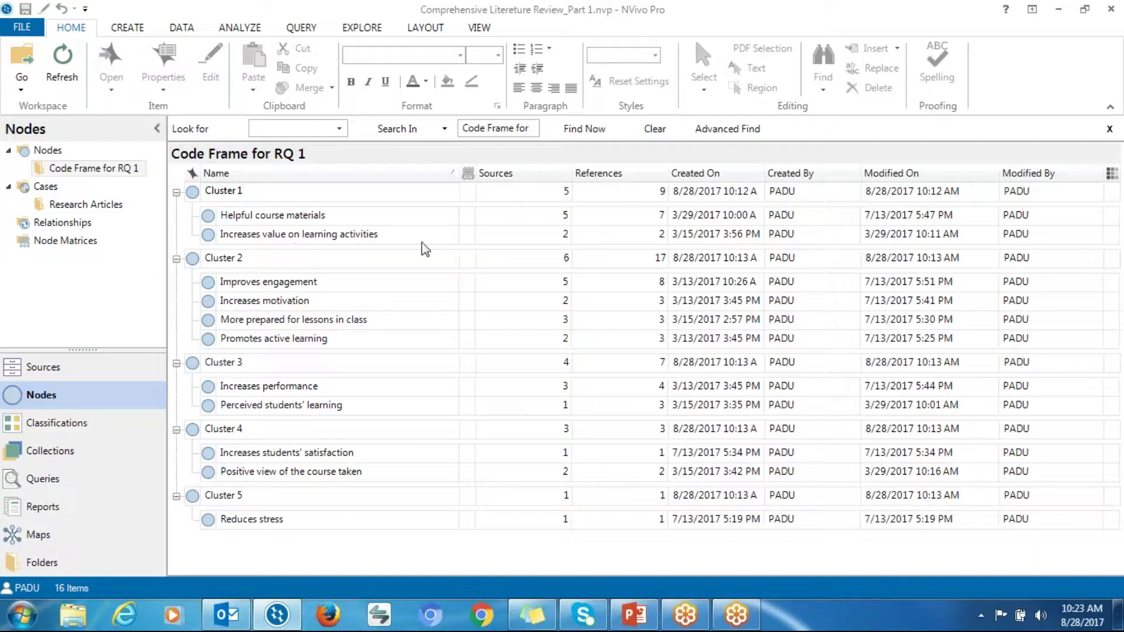
left_click(635, 615)
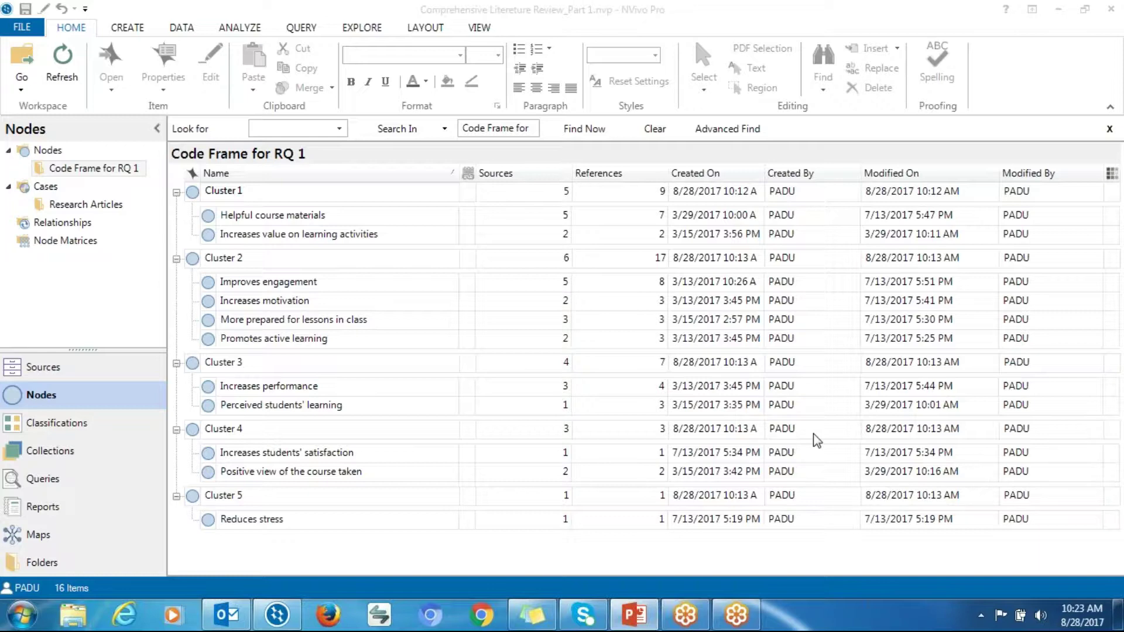
Try naming Cluster 1 with a colon and pasted description, dismissing the invalid-character warning.
left_click(253, 193)
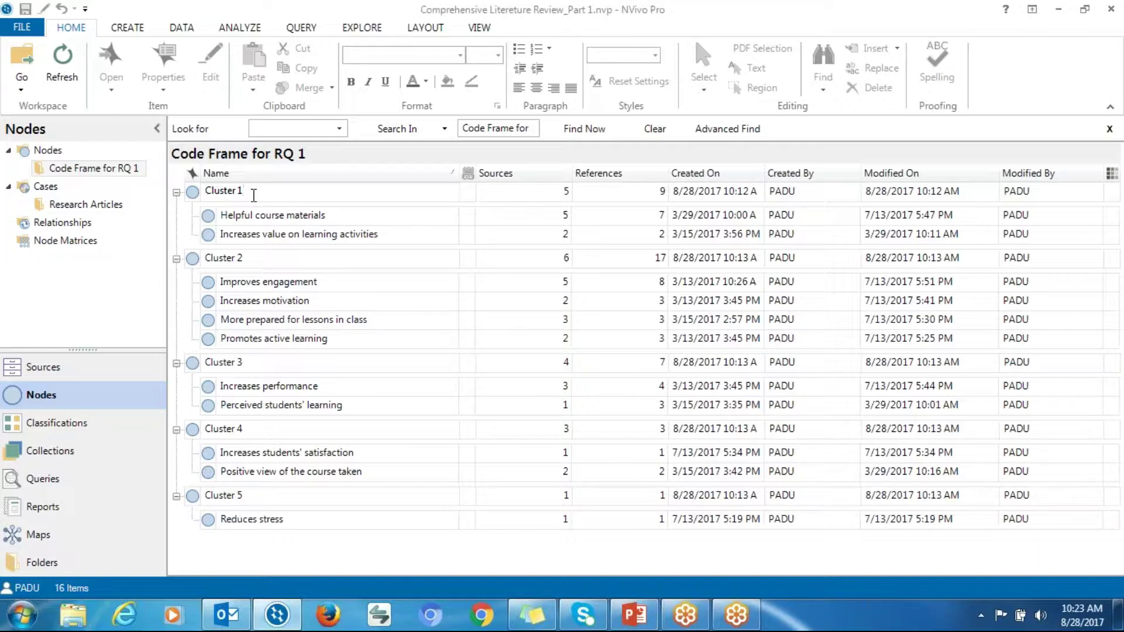
type(":")
type("Improves students engagement")
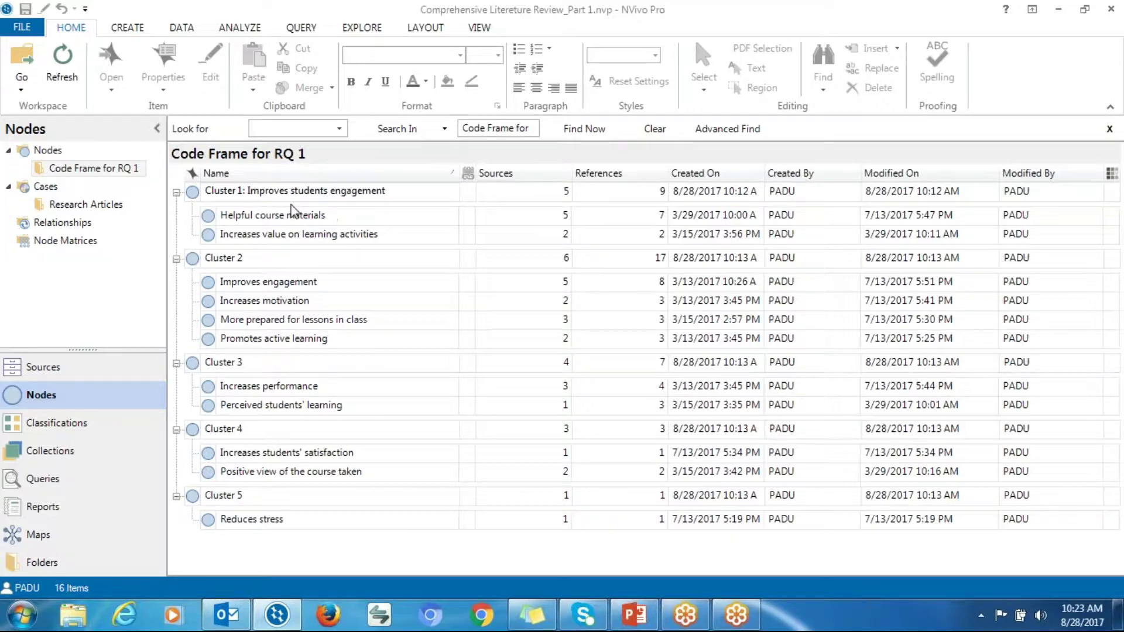
left_click(308, 215)
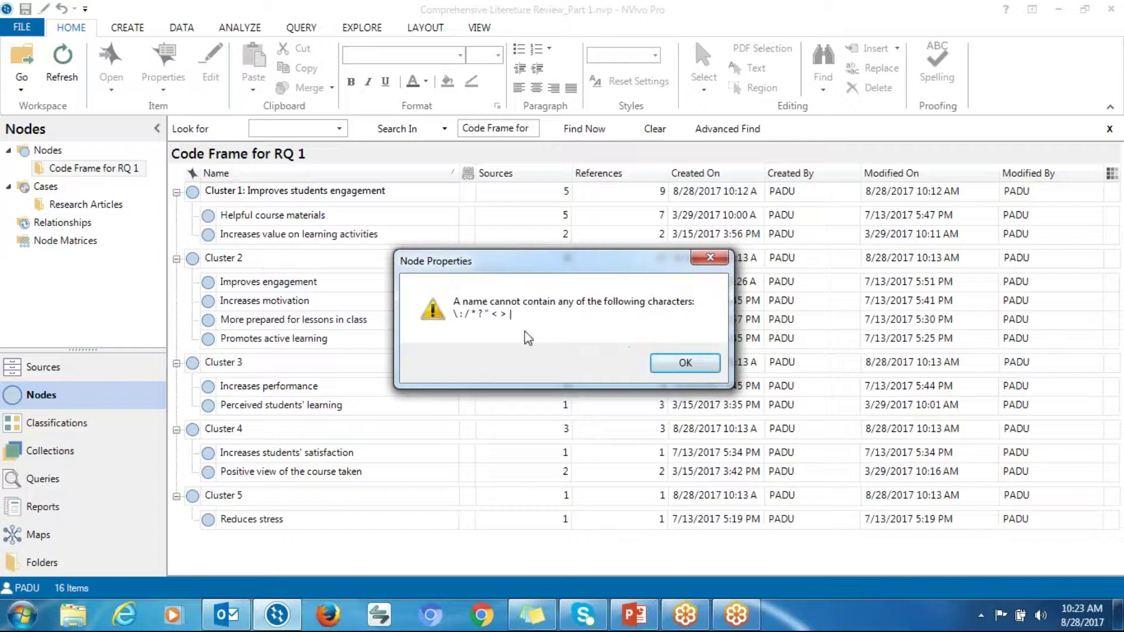
left_click(676, 363)
Rename Cluster 1 using an underscore followed by the pasted description.
left_click(269, 197)
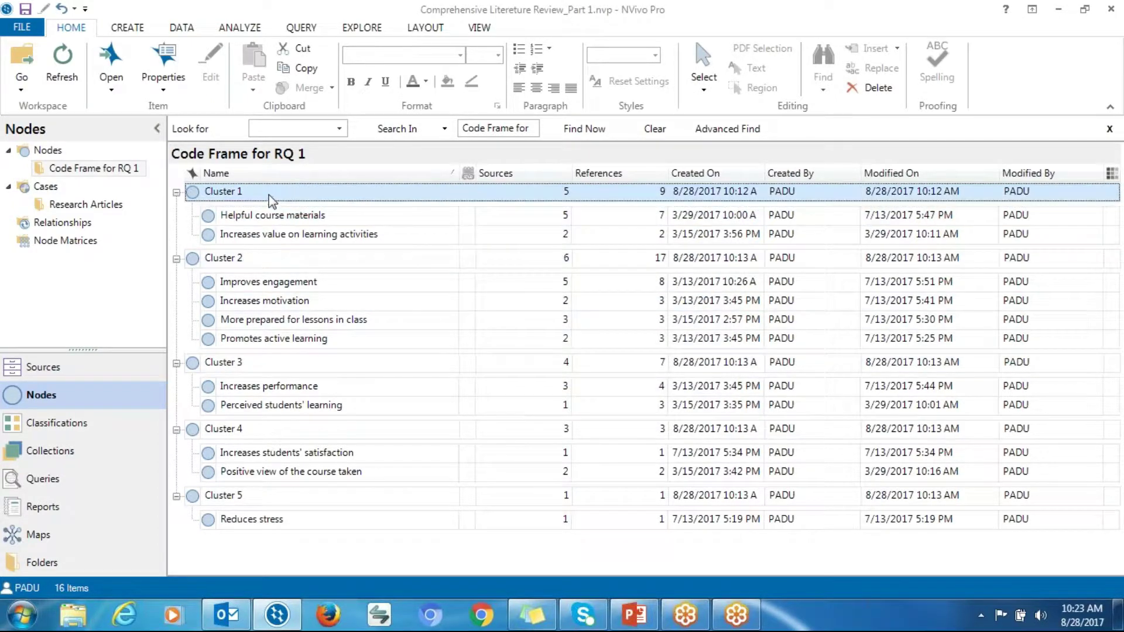
left_click(263, 192)
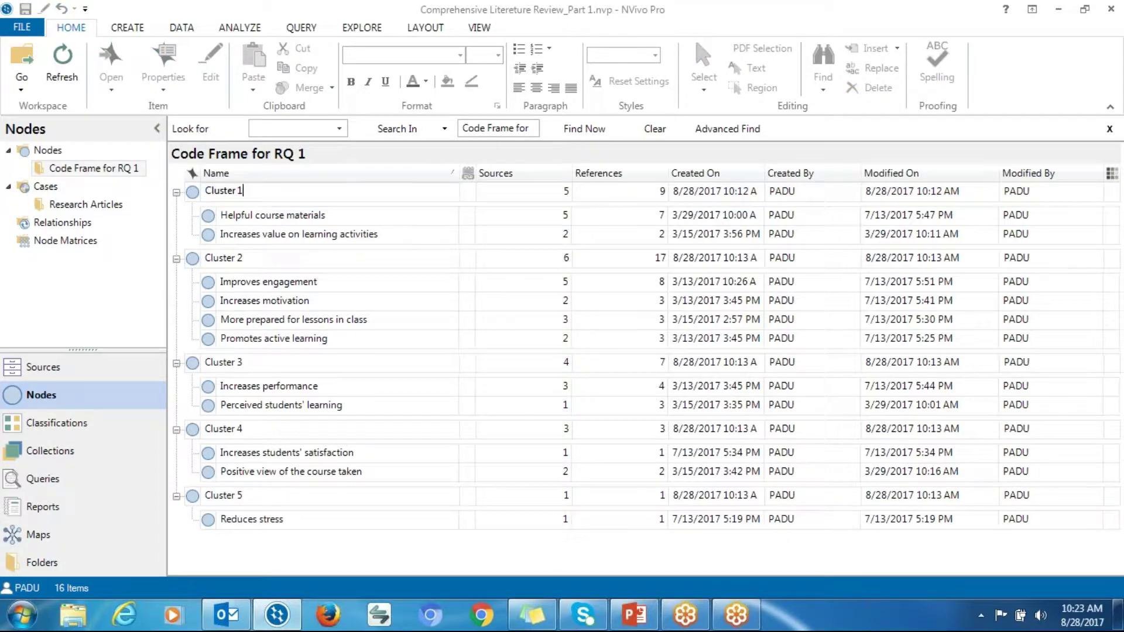
type("_")
type("Improves students engagement")
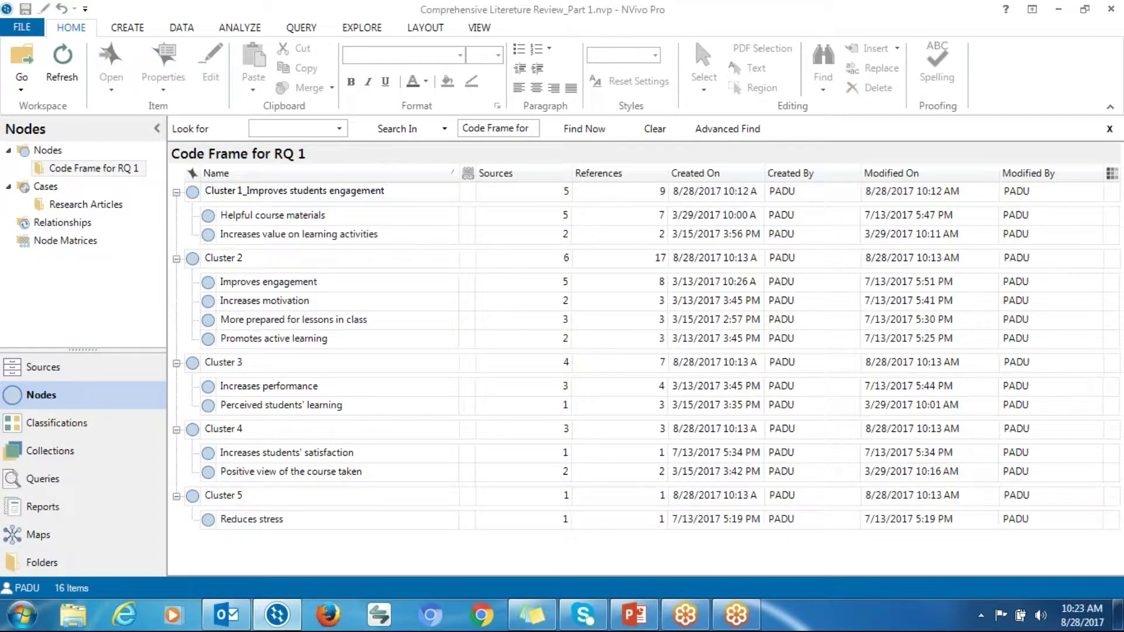
left_click(259, 261)
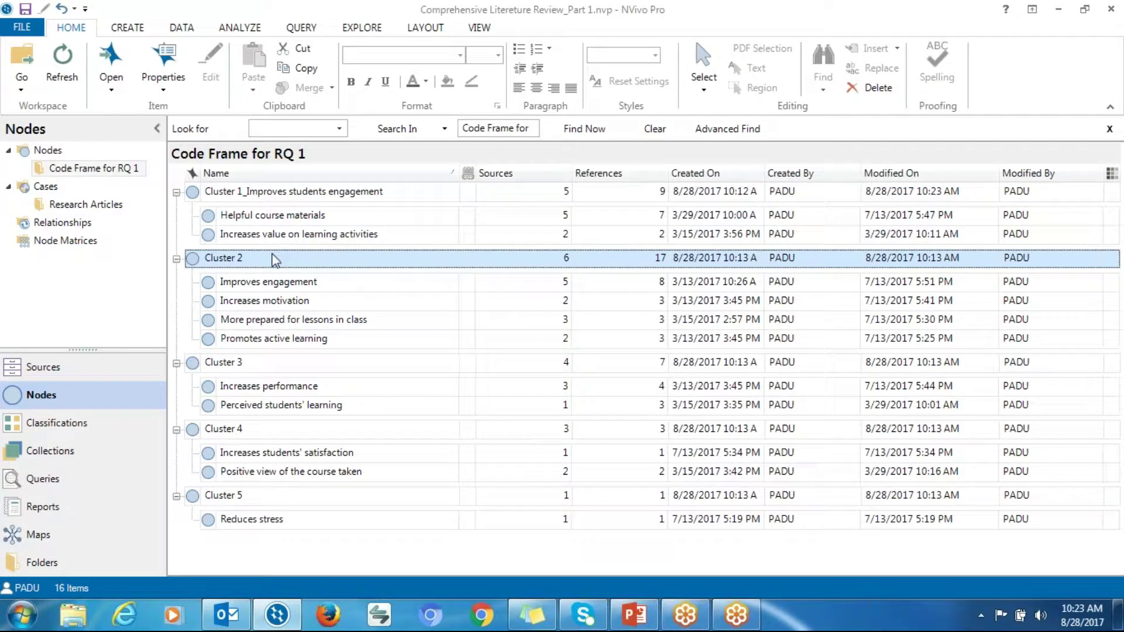
Cut the description back out of Cluster 1's name, leaving 'Cluster 1_'.
left_click(262, 215)
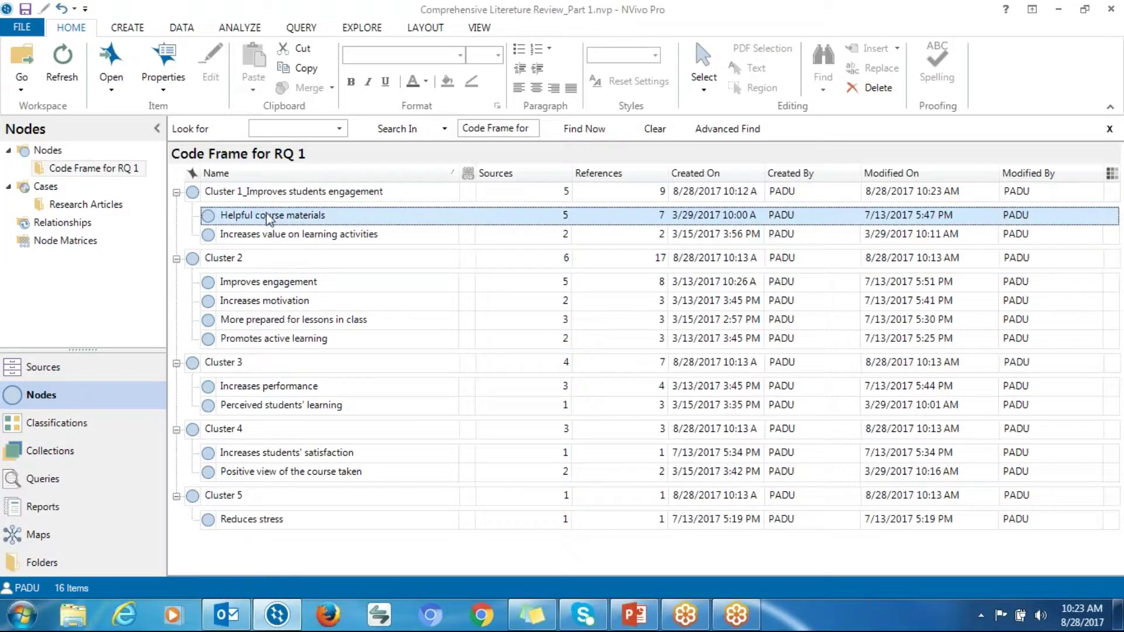
left_click(252, 193)
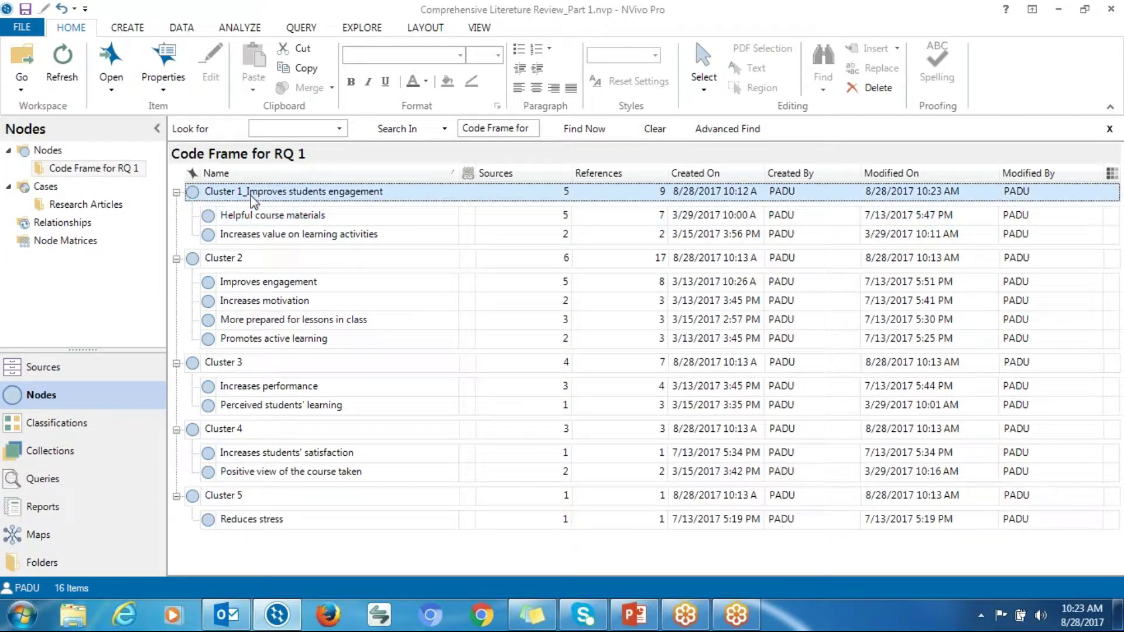
left_click(247, 192)
left_click(386, 190)
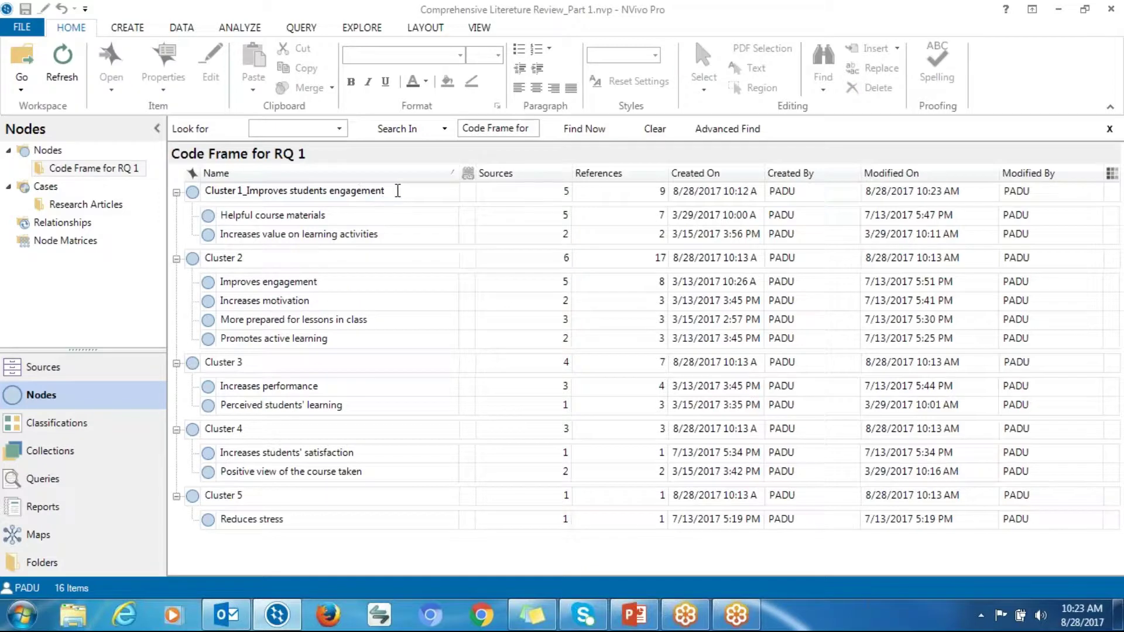
left_click_drag(397, 188, 247, 189)
key("ctrl+c")
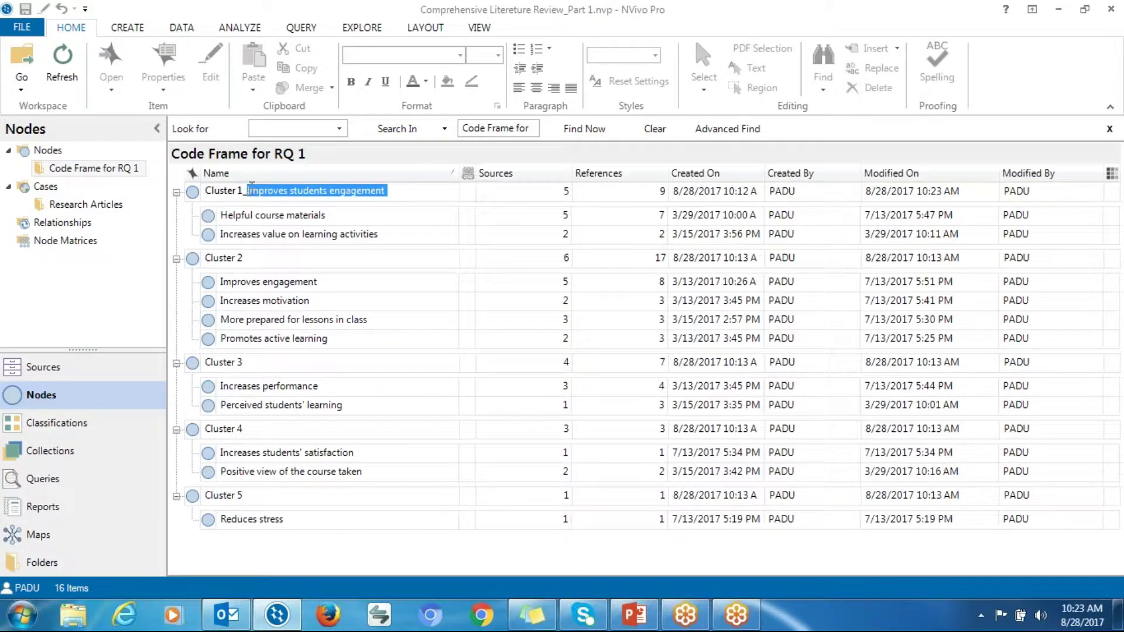
right_click(249, 188)
left_click(275, 223)
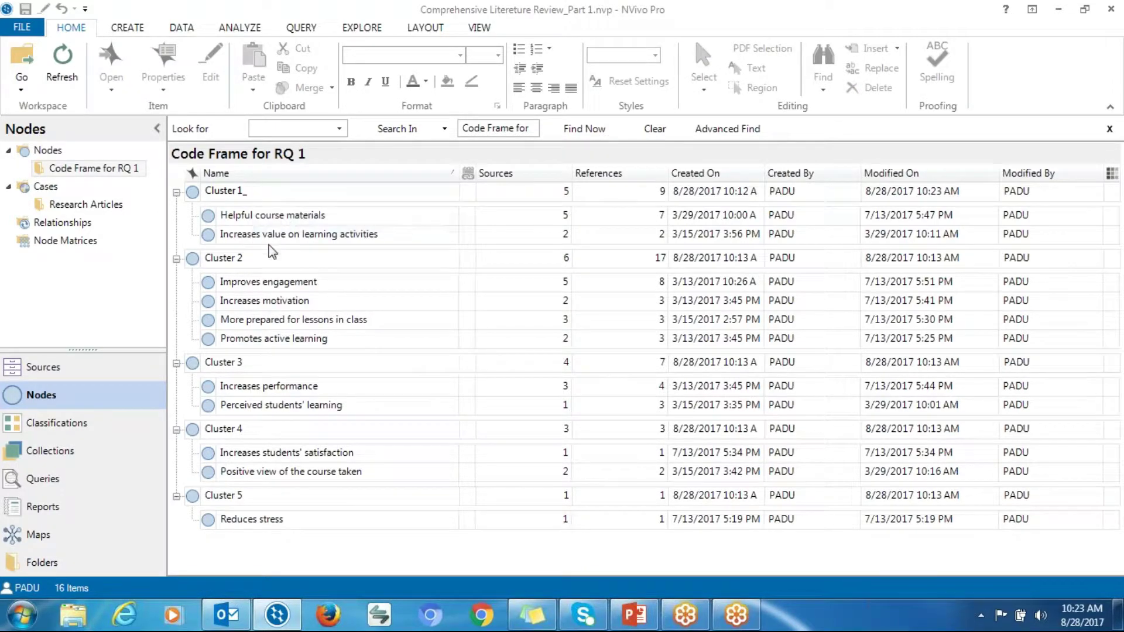
Rename Cluster 2 to 'Cluster 2_Improves students engagement' using the cut description.
left_click(267, 260)
left_click(254, 256)
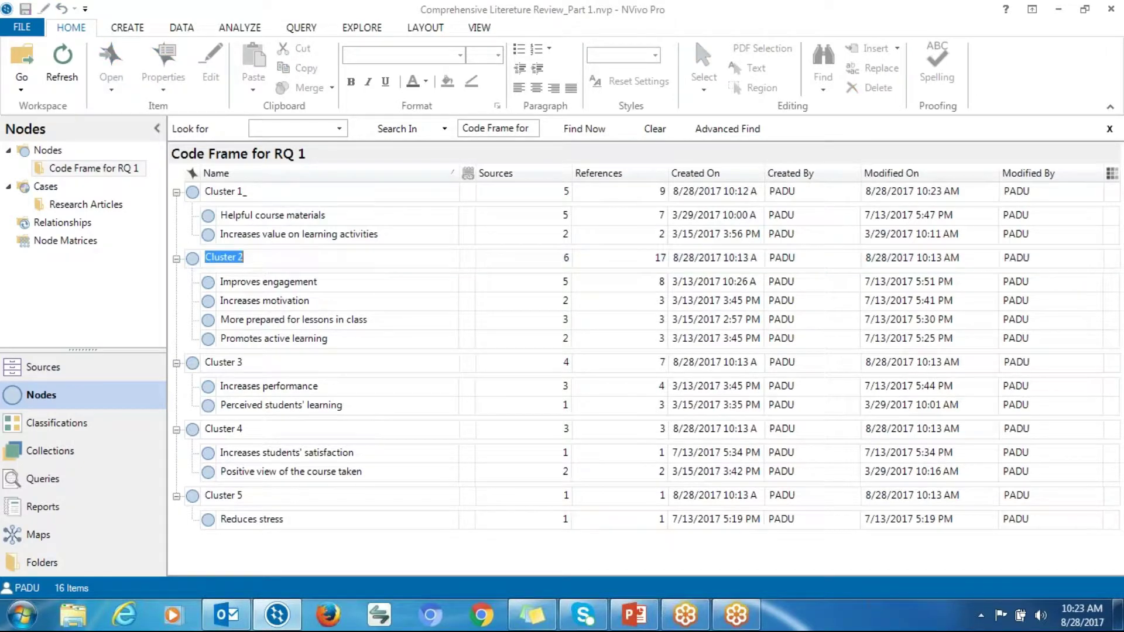
left_click(255, 258)
type("_")
key("ctrl+v")
left_click(260, 339)
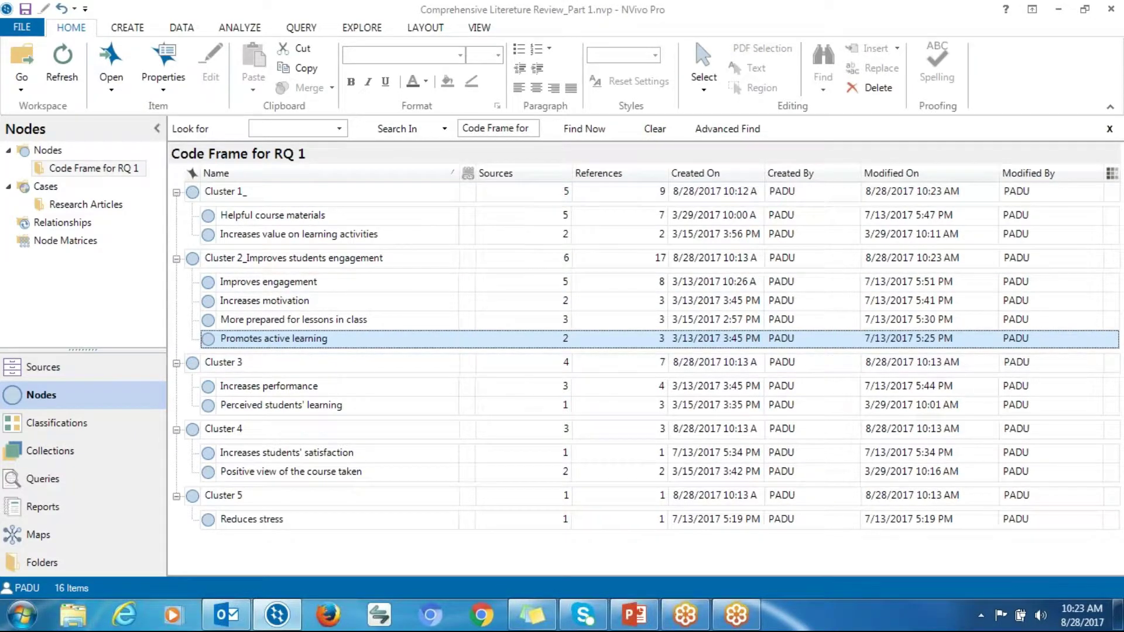
key("alt+Tab")
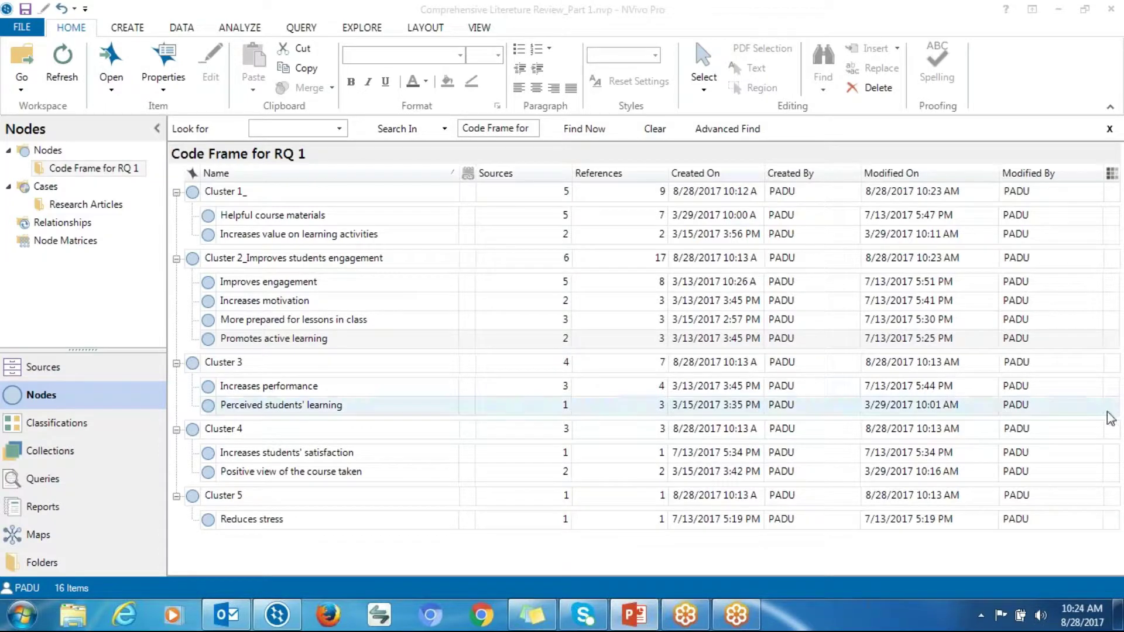
Append the Increases value on learning activities label to 'Cluster 1_' via F2 and paste.
left_click(331, 189)
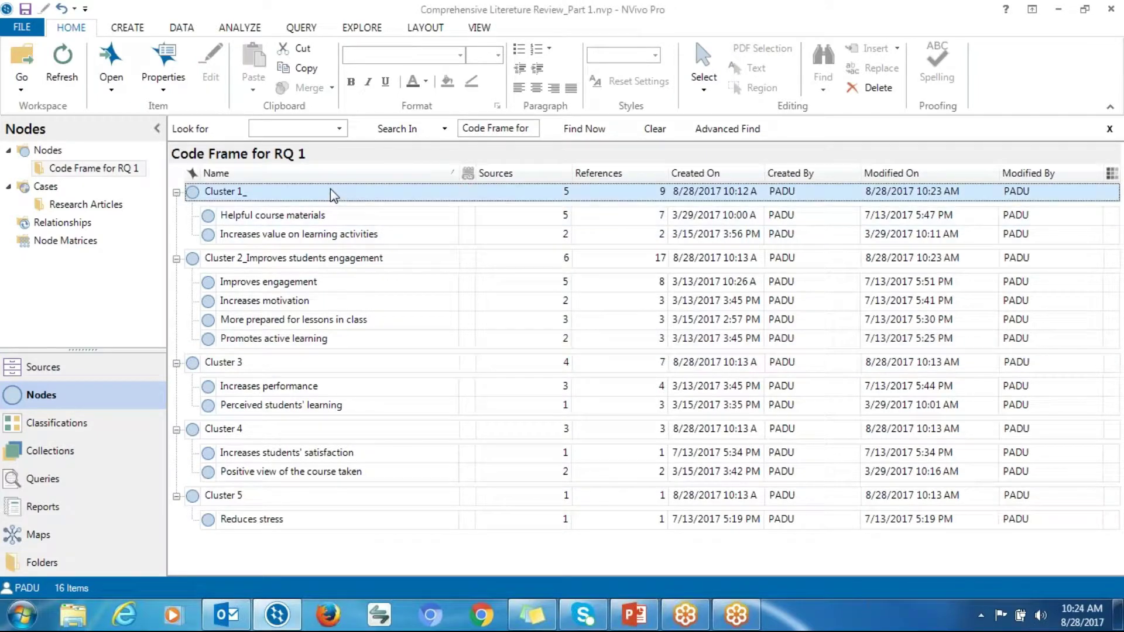
key("F2")
key("End")
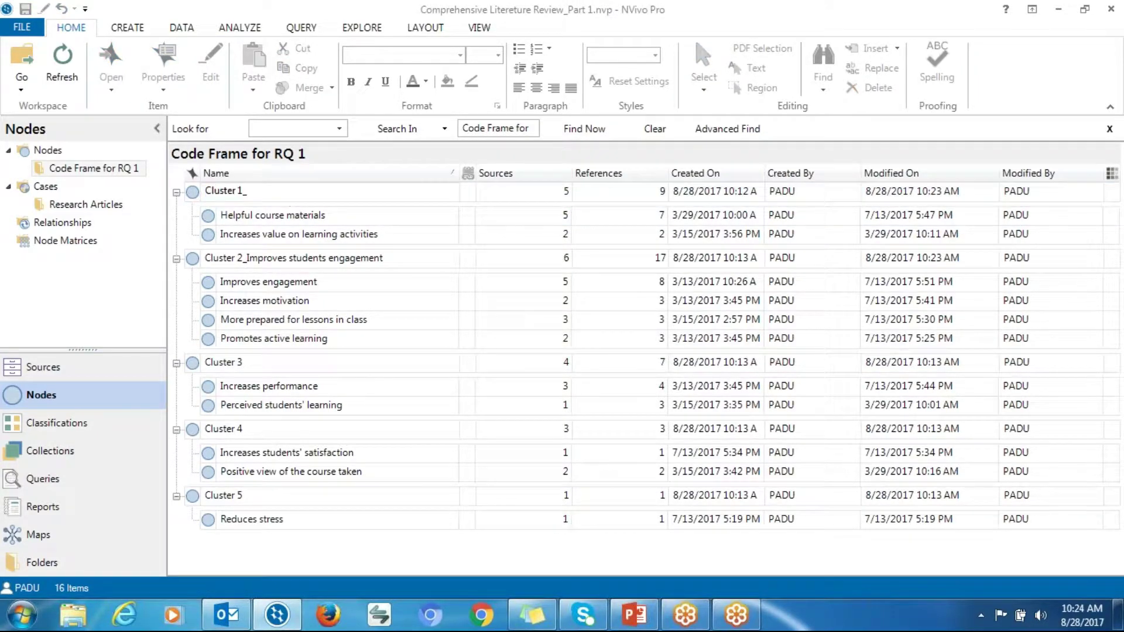
type("Increases value on learning activities and course materials")
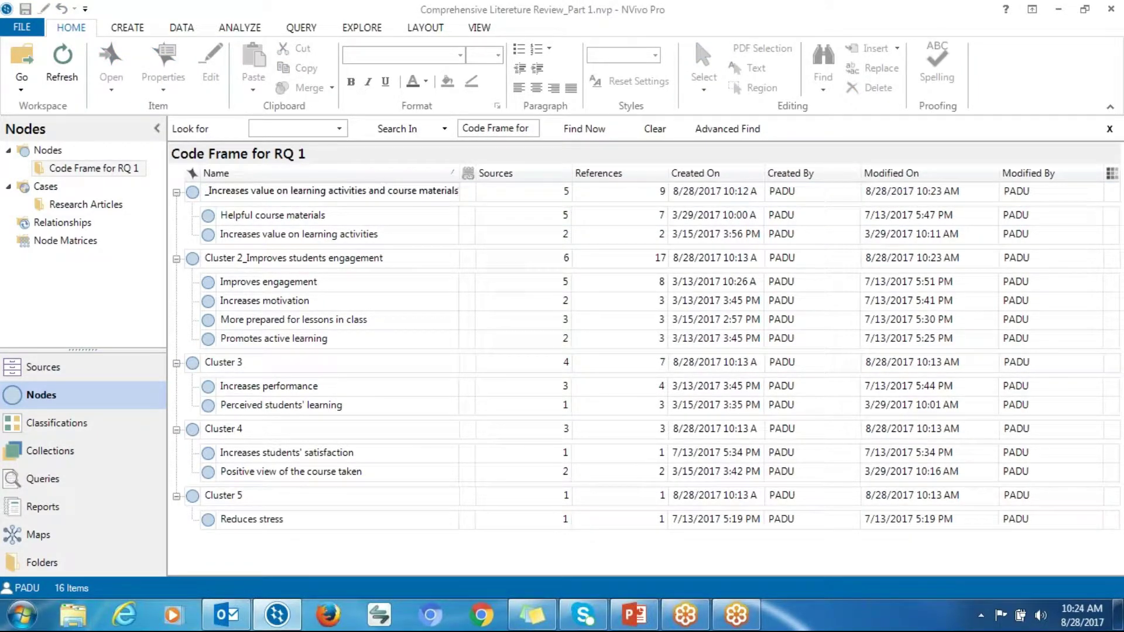
left_click(301, 241)
Rename Cluster 3 to 'Cluster 3_Increase academic performance'.
left_click(248, 364)
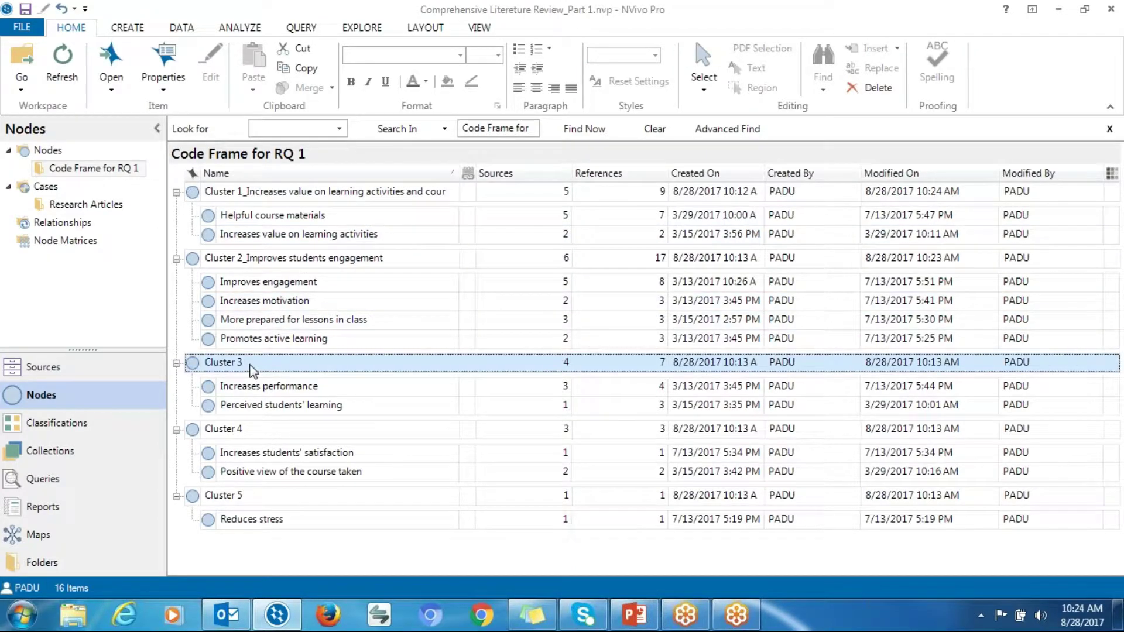
key("F2")
key("End")
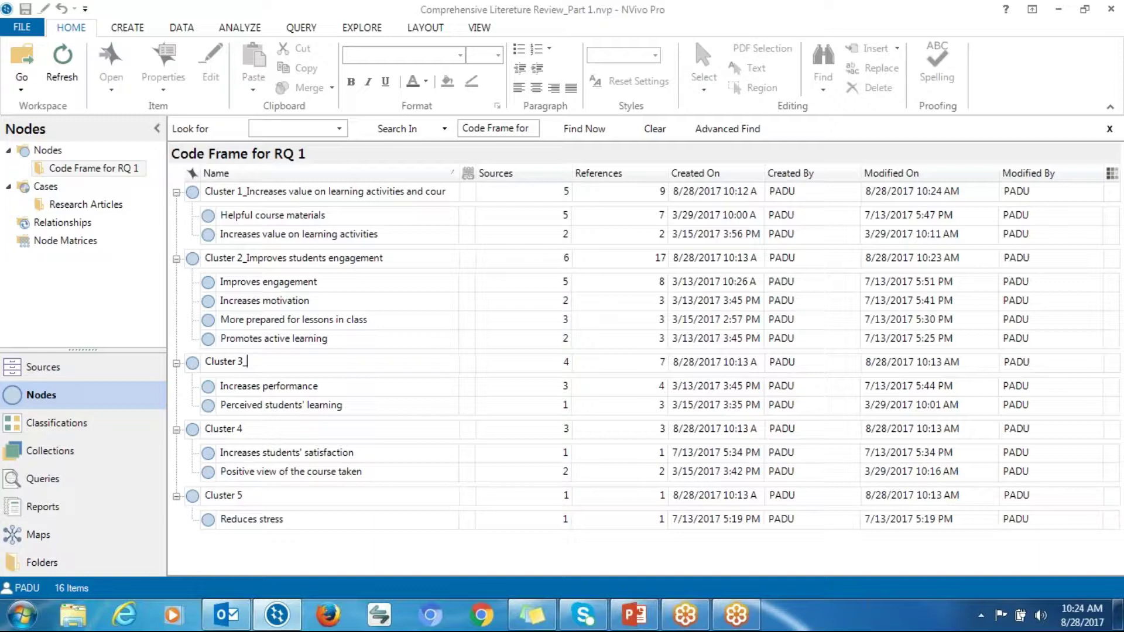
type("_Increase academic performance")
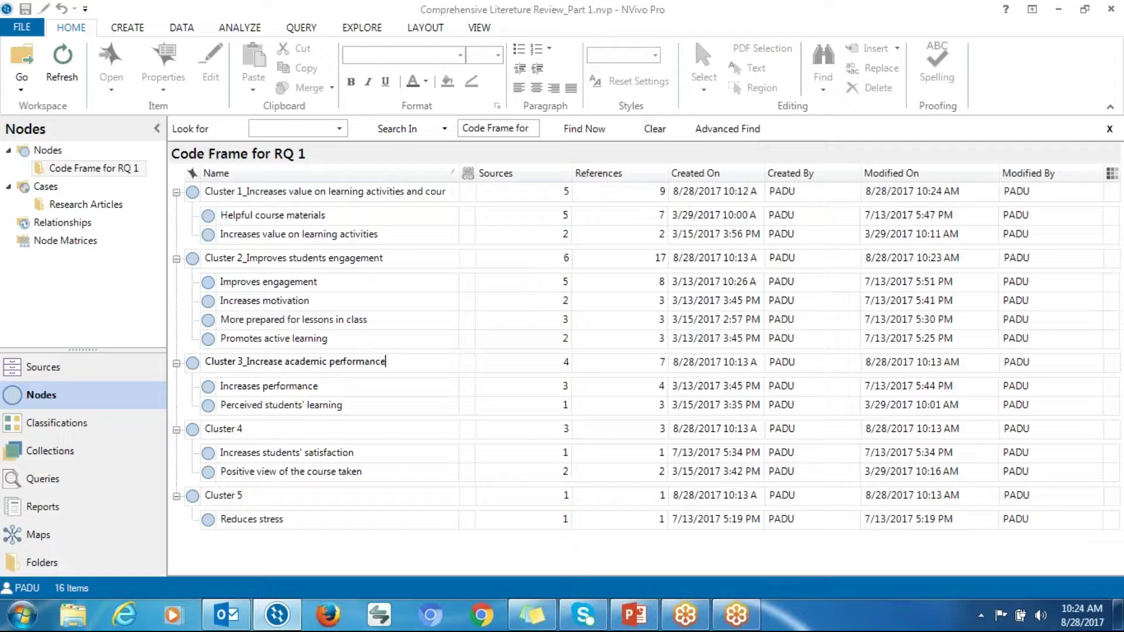
key("BackSpace")
left_click(348, 391)
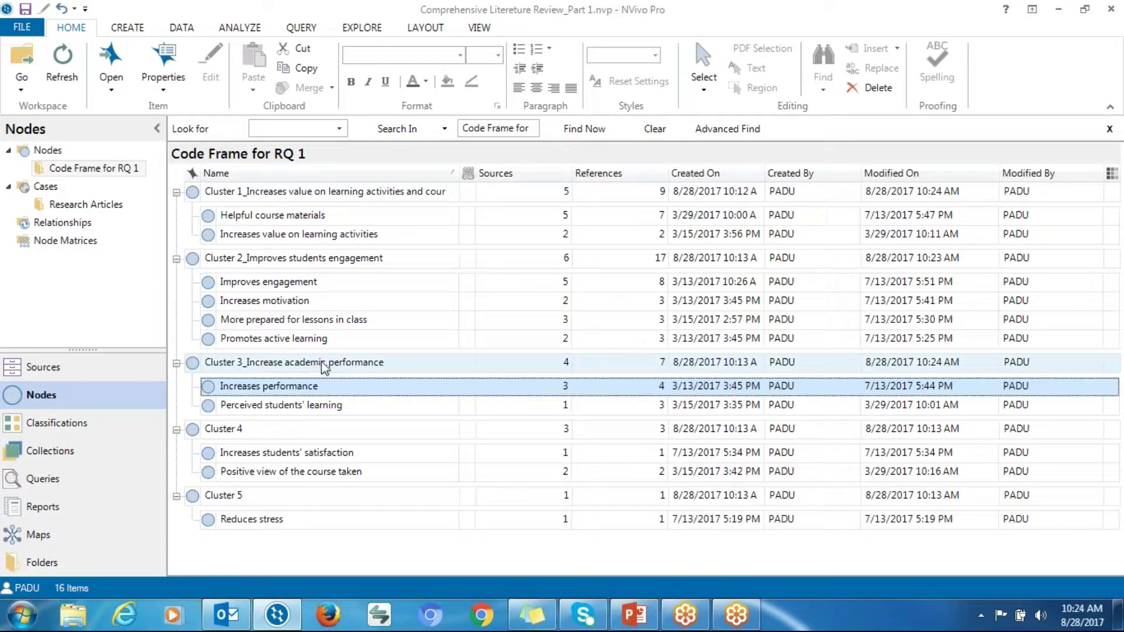
left_click(353, 368)
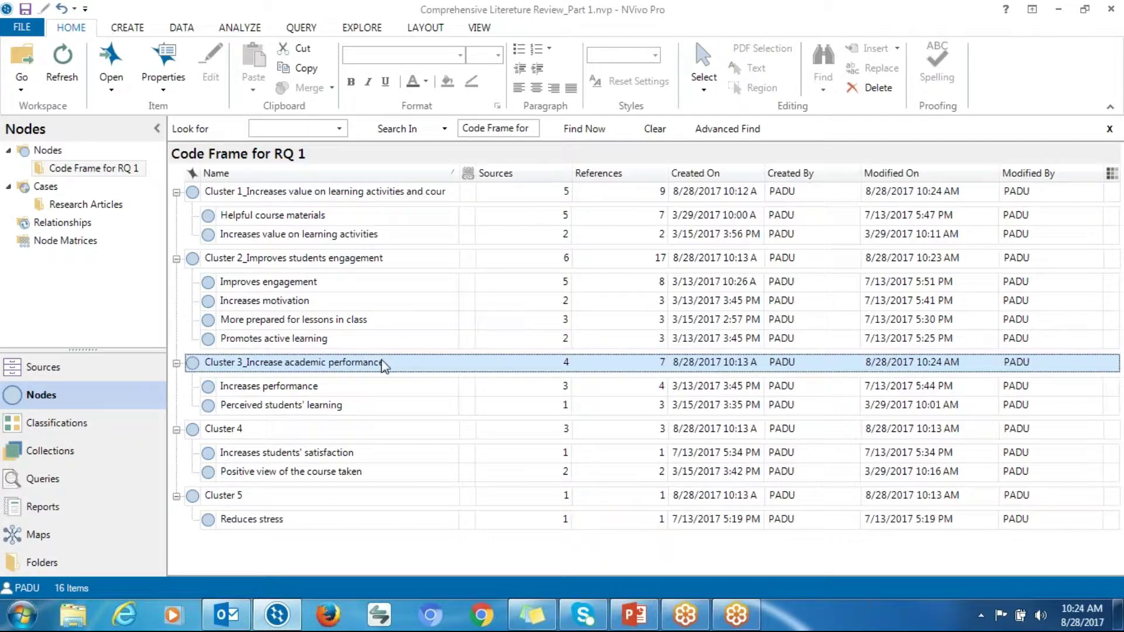
Rename Cluster 4 to 'Cluster 4_Increase students satisfaction'.
left_click(282, 433)
left_click(258, 434)
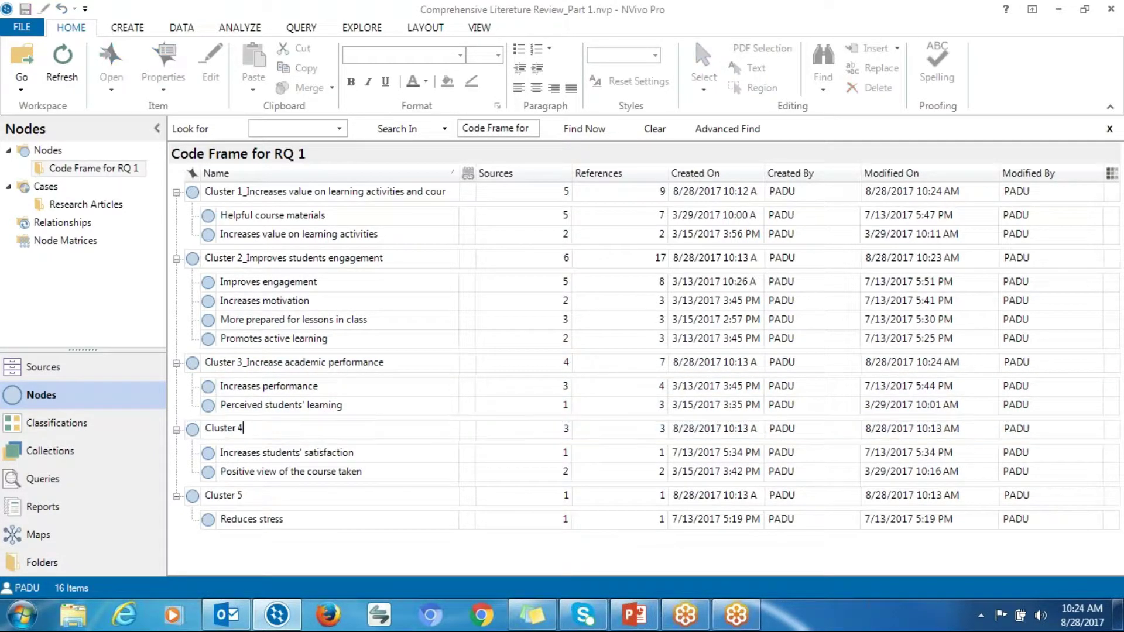
type("_Increase students satis")
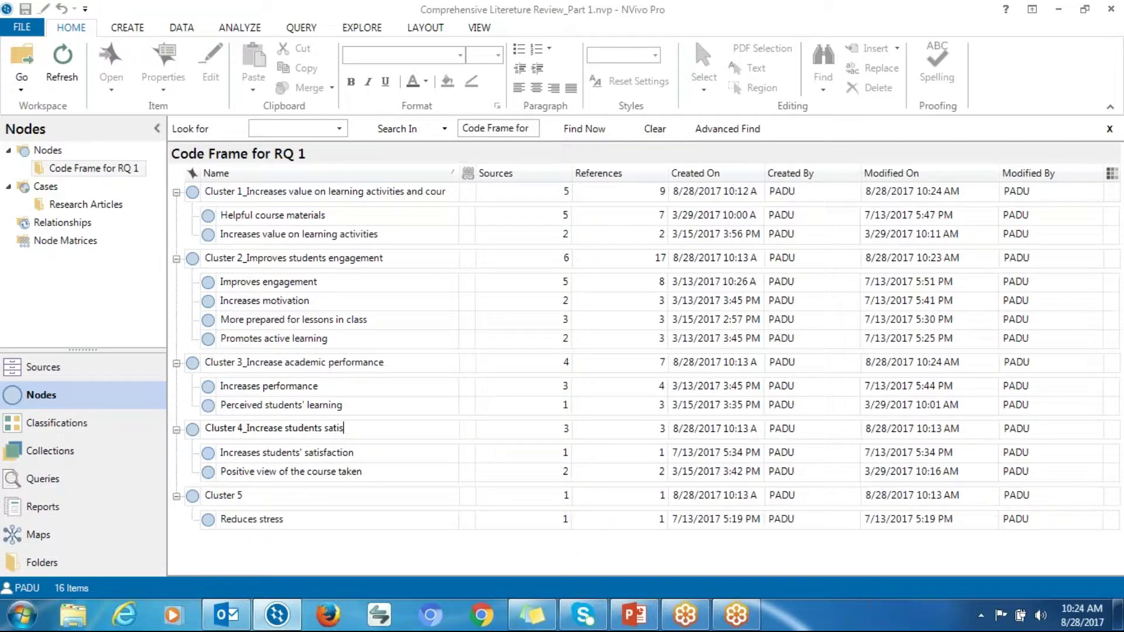
type("faction")
Rename Cluster 5 to 'Cluster 5_Reduce stress', dismissing the Outlook mail alert.
left_click(259, 496)
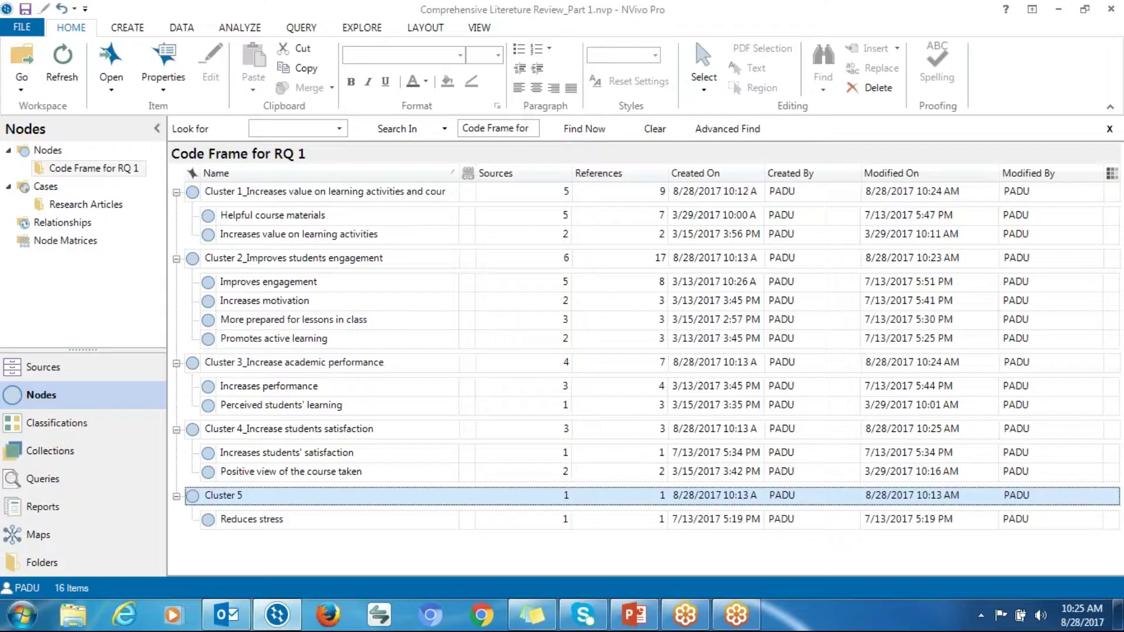
left_click(259, 495)
key("Escape")
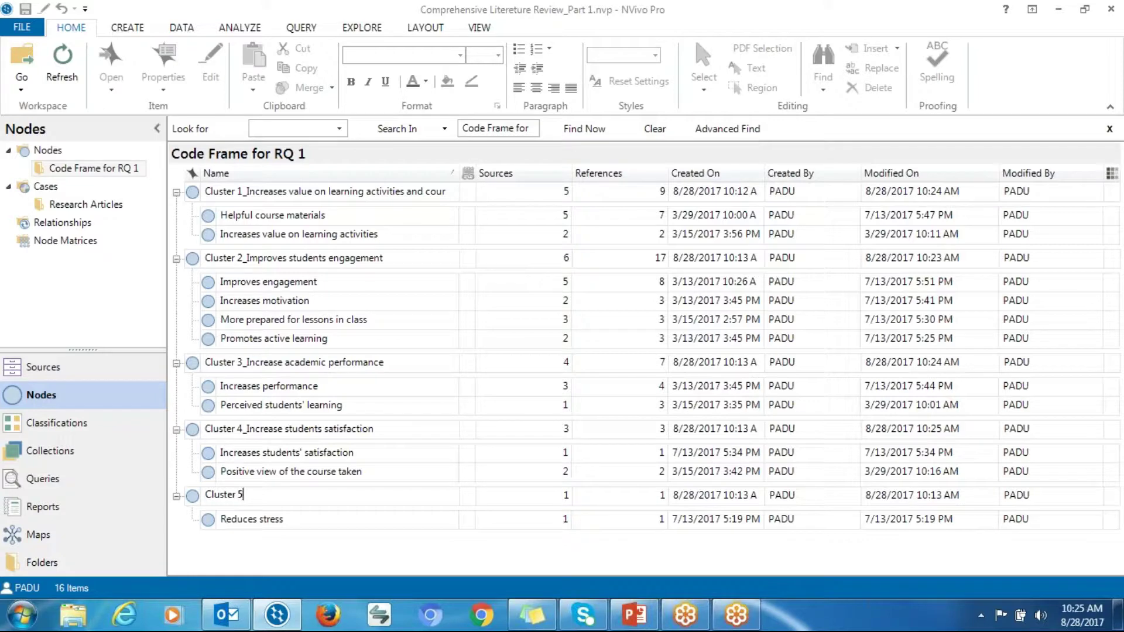
type("Reduce stree")
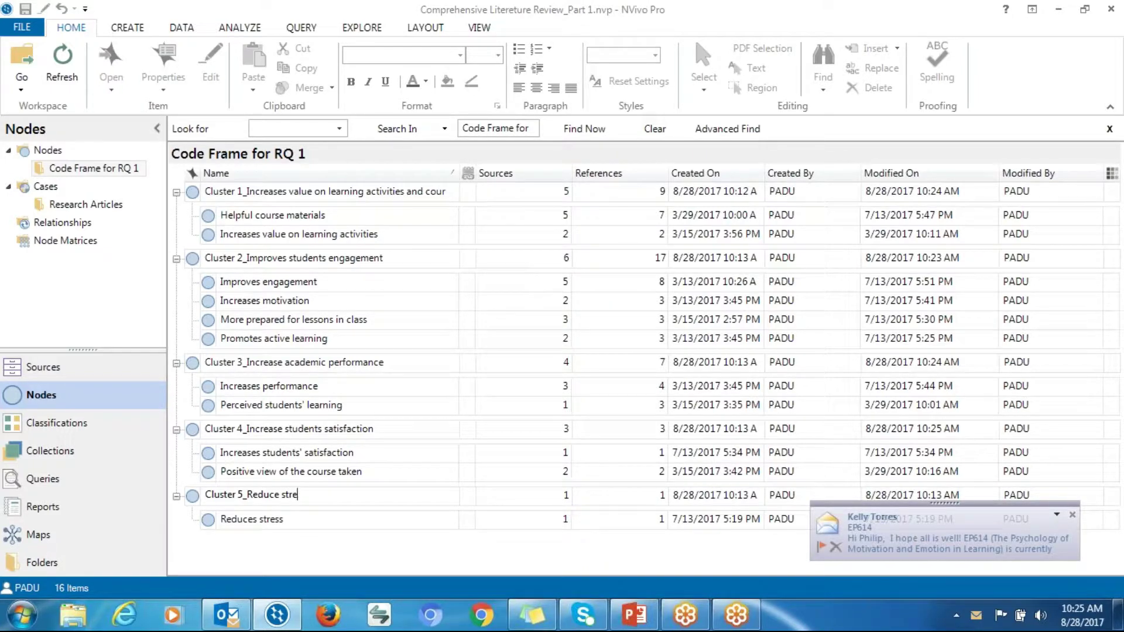
left_click(1072, 515)
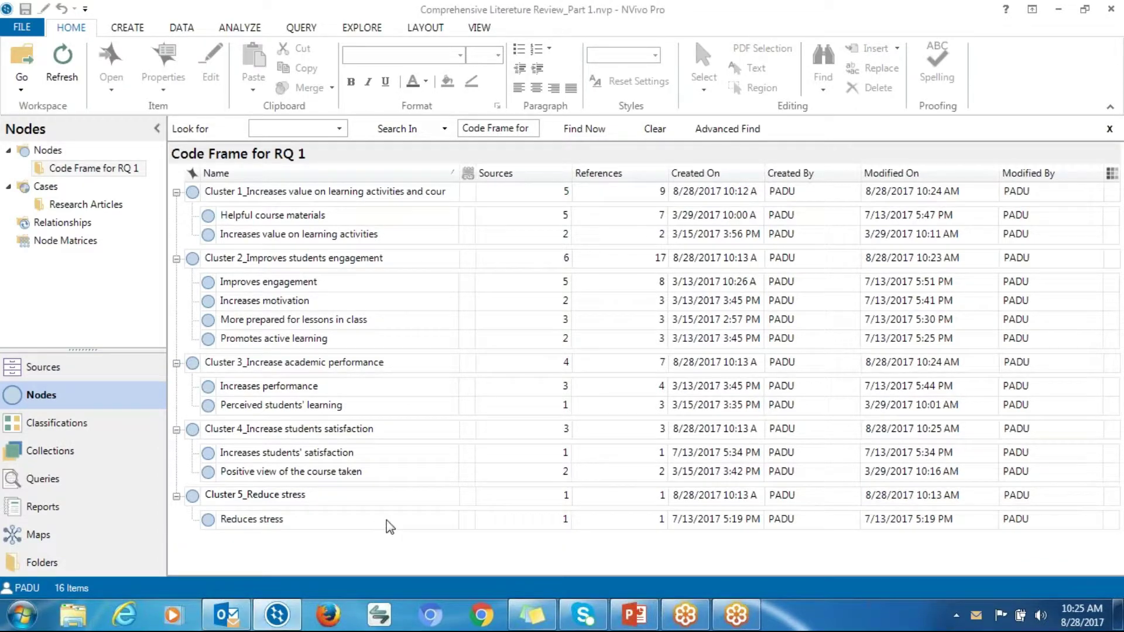
left_click(389, 522)
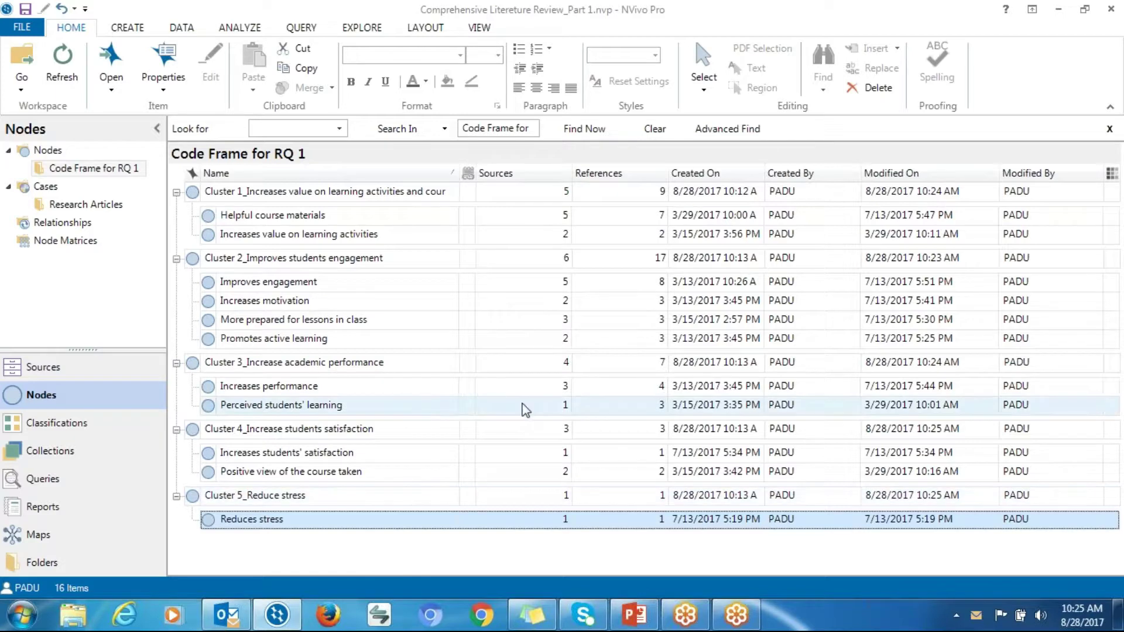
Collapse Clusters 5, 4, 3, 2 and 1, then clear the code frame selection.
left_click(176, 497)
left_click(176, 431)
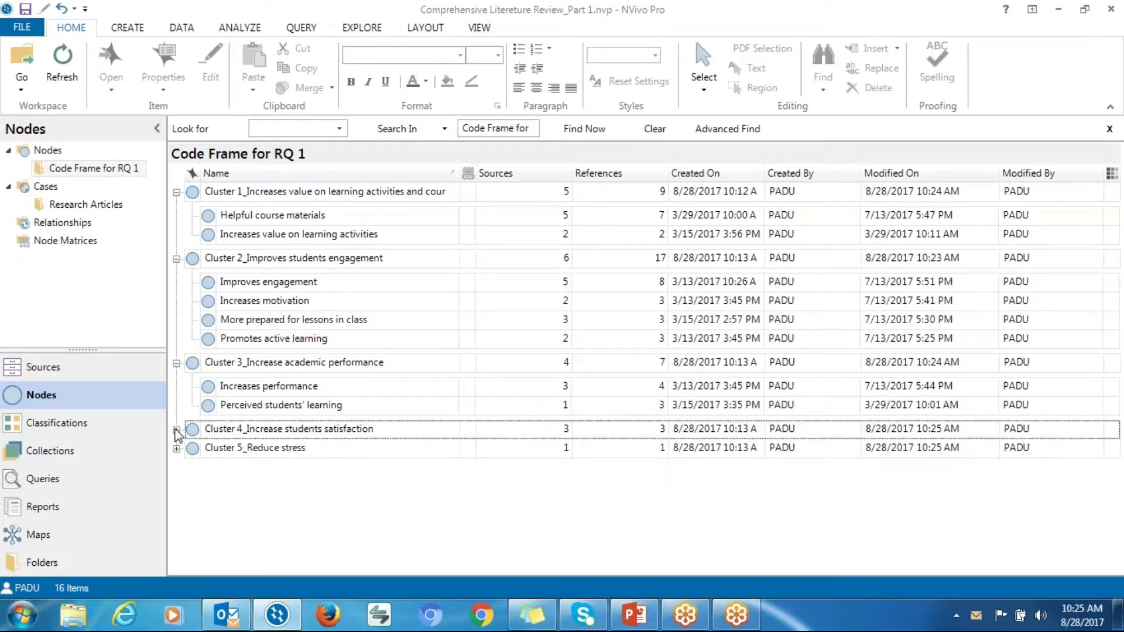
left_click(176, 364)
left_click(176, 259)
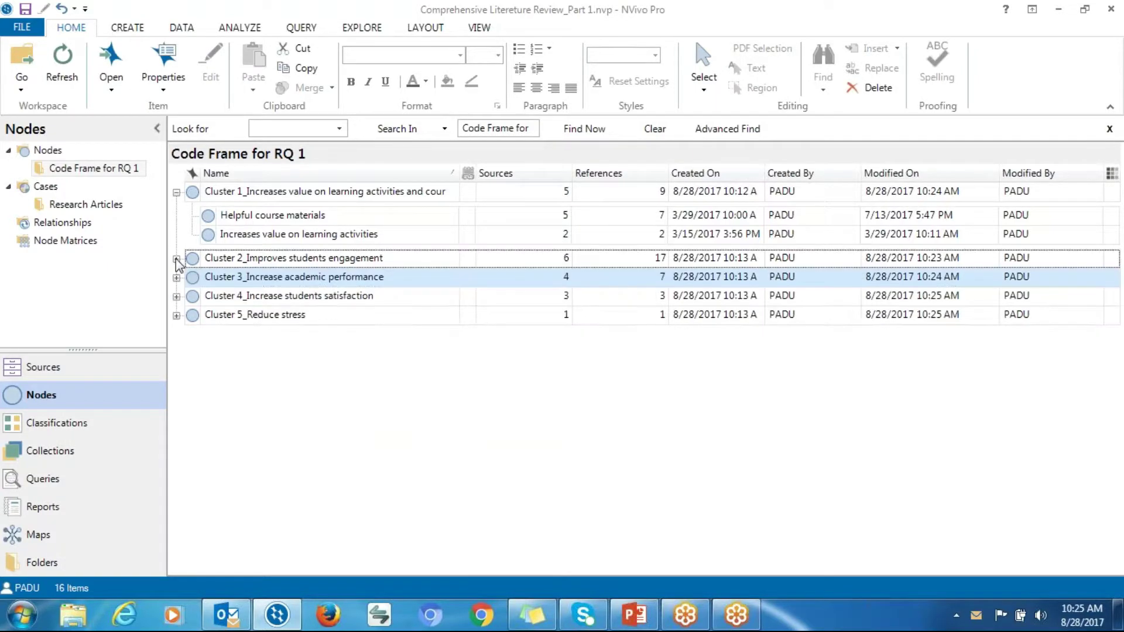
left_click(176, 193)
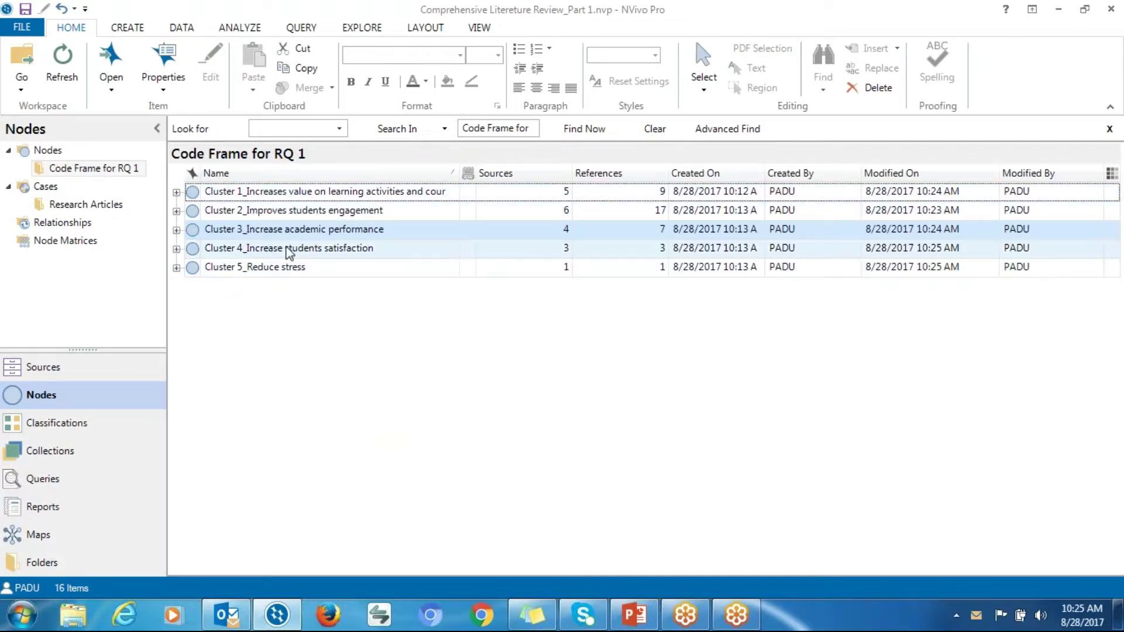
left_click(260, 289)
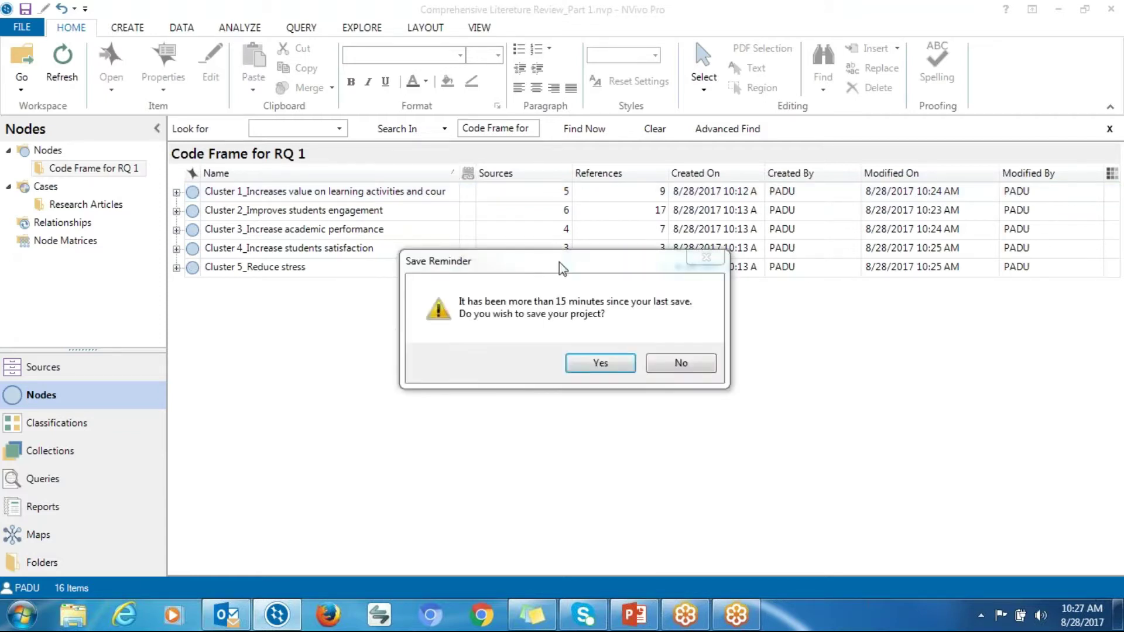
Confirm the save reminder and widen the Name column until Cluster 1's label shows fully.
left_click(603, 363)
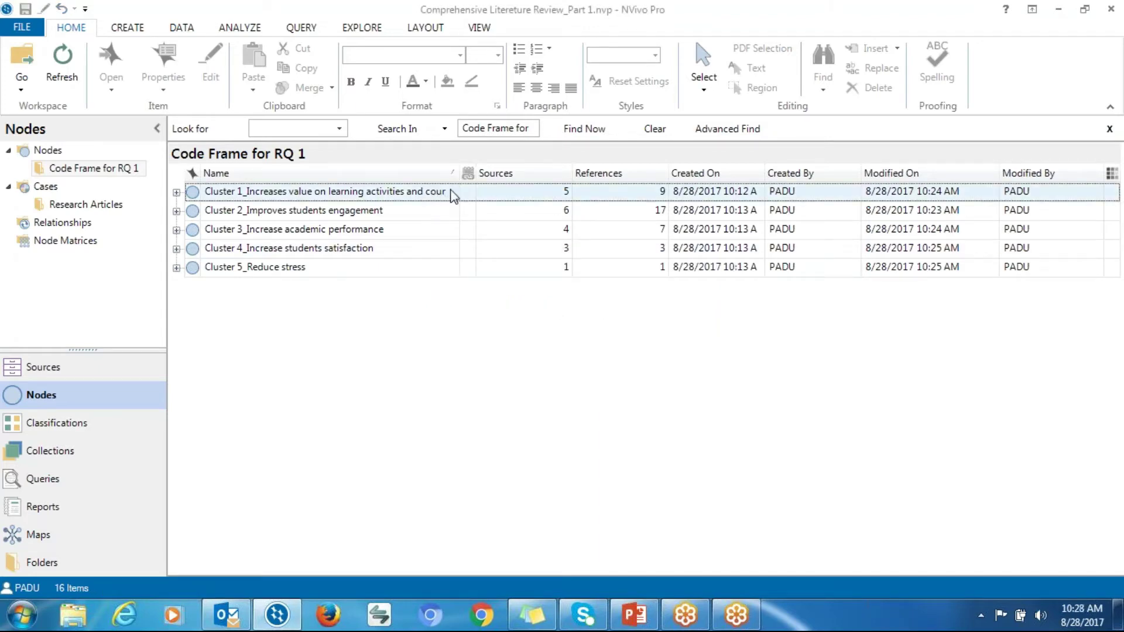
left_click_drag(500, 171, 521, 171)
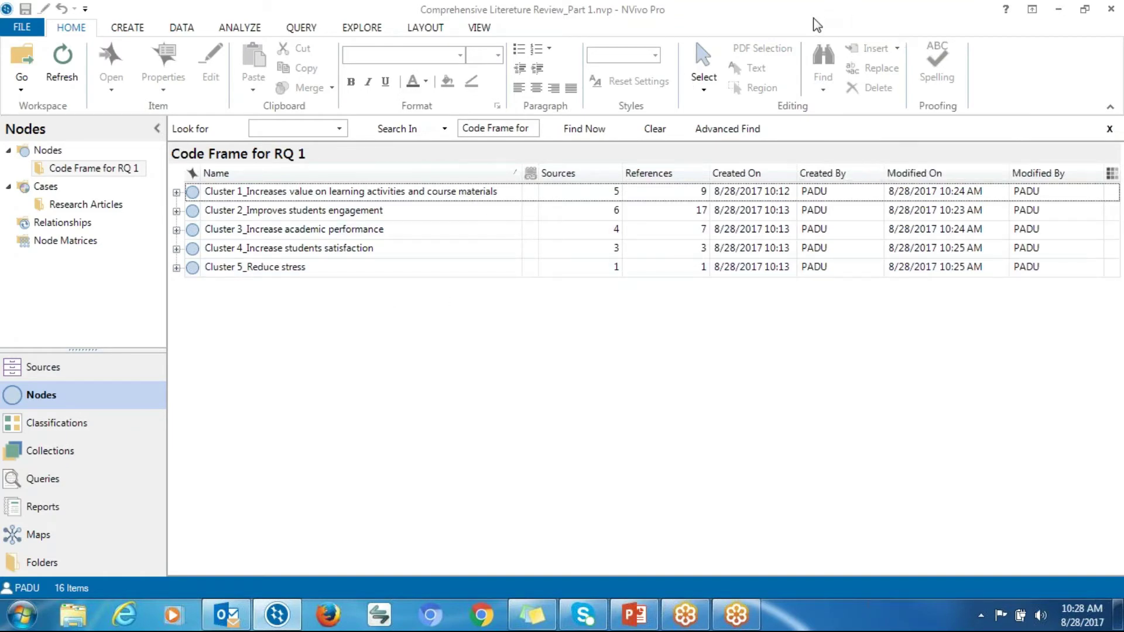
Re-maximize NVivo and place the Sorting Strategy deck's slide 19, 'Label the clusters', over it.
left_click_drag(1022, 10, 650, 44)
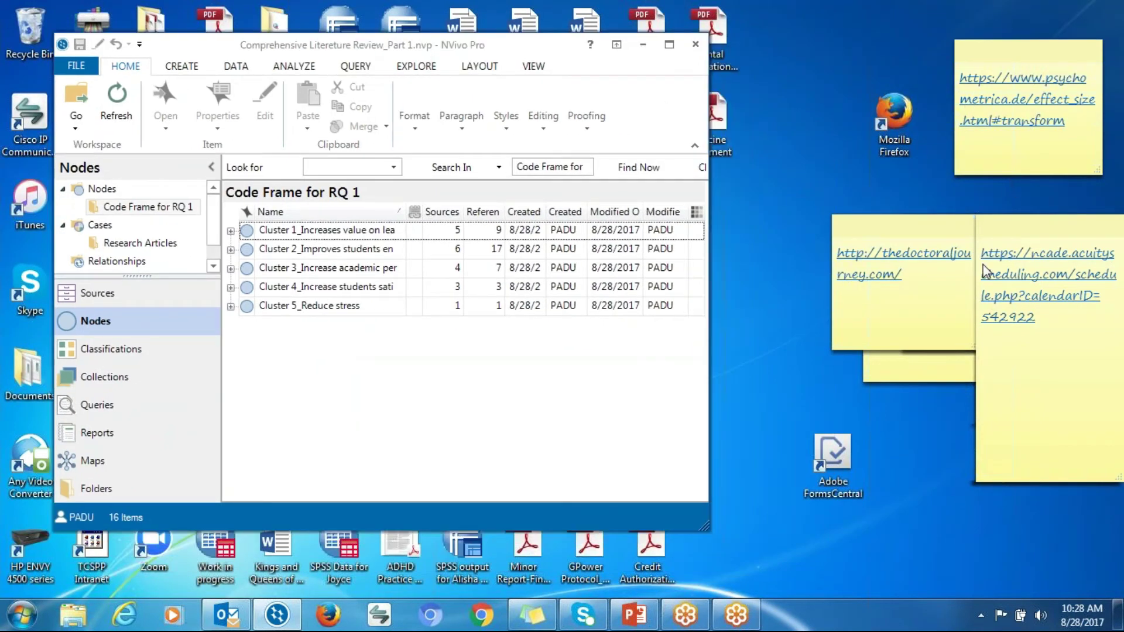
key("super+Up")
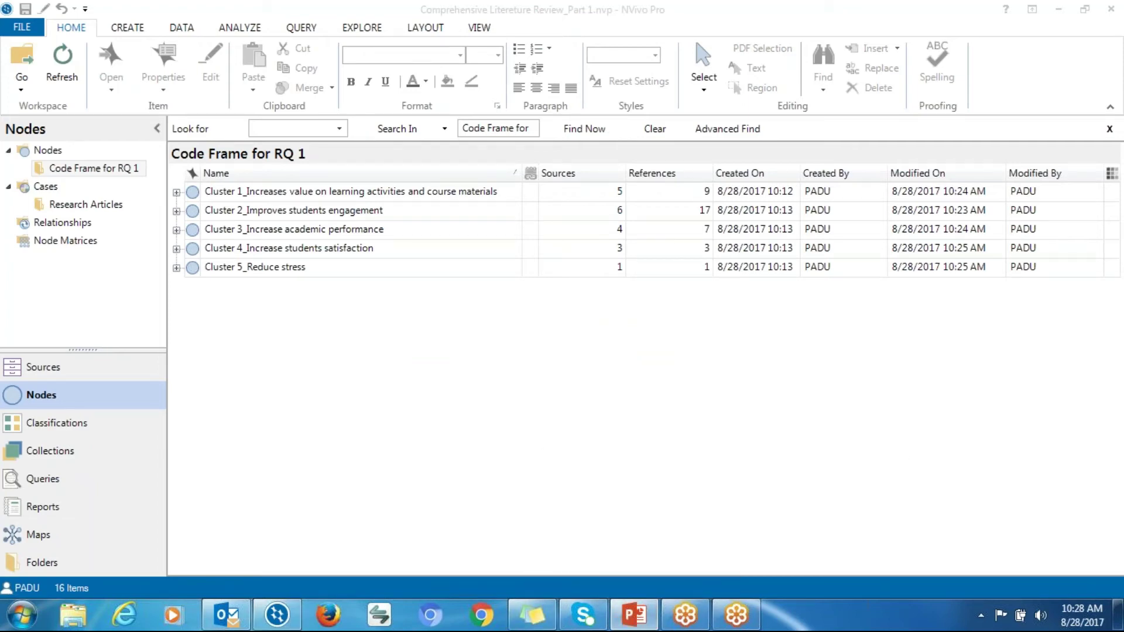
left_click_drag(1101, 12, 620, 43)
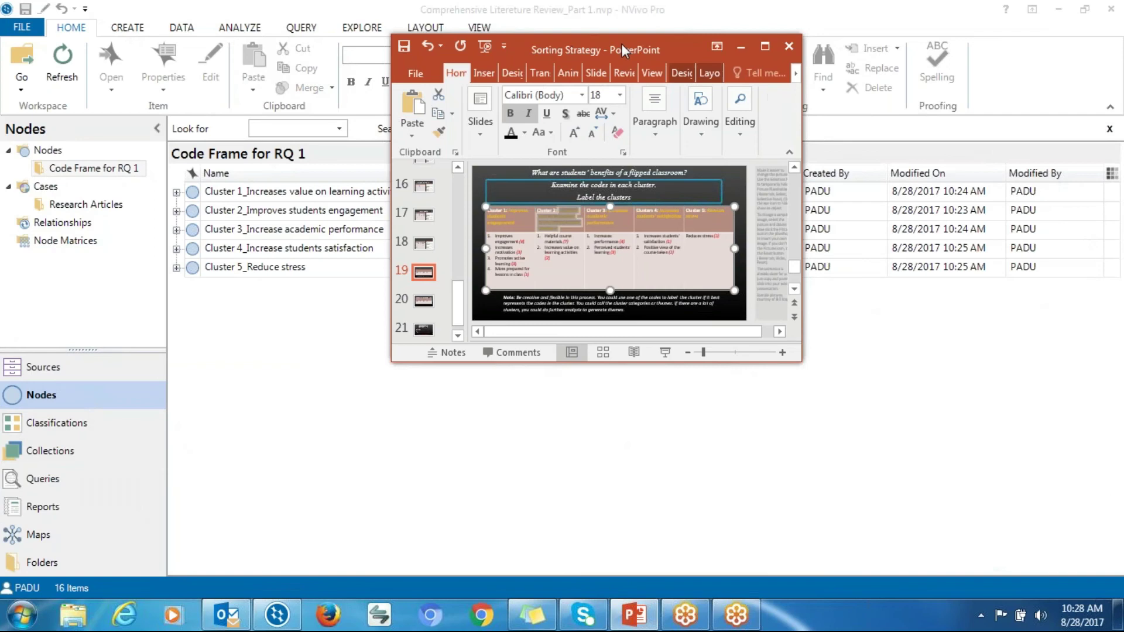
Go to slide 21 of the Sorting Strategy deck and restore it to a small window.
left_click(764, 47)
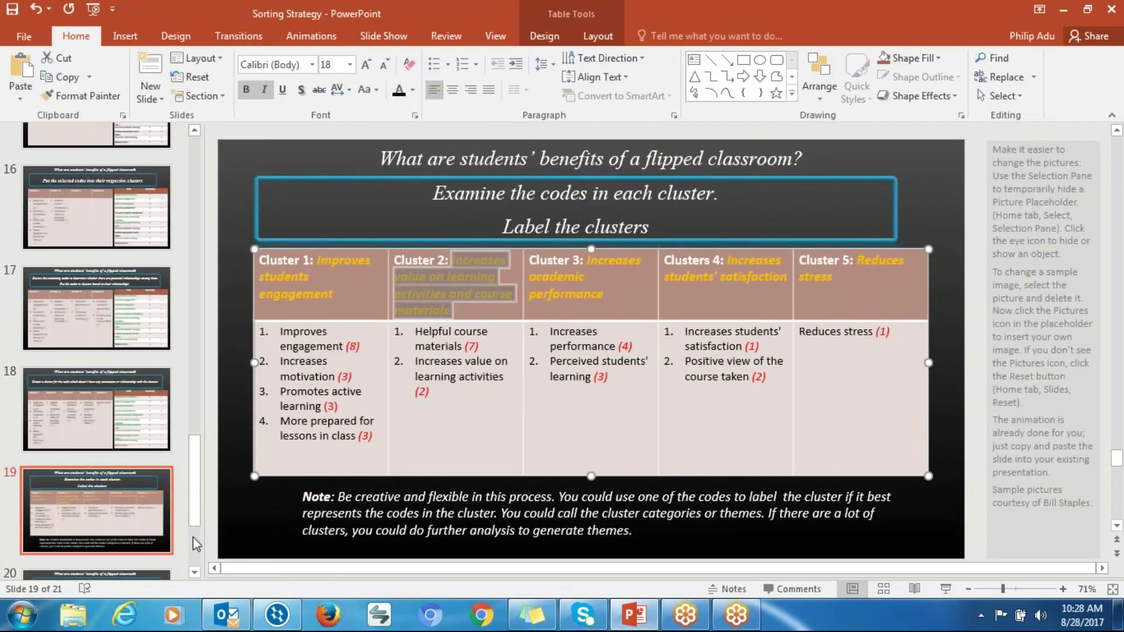
scroll(121, 522, "down", 3)
left_click(118, 521)
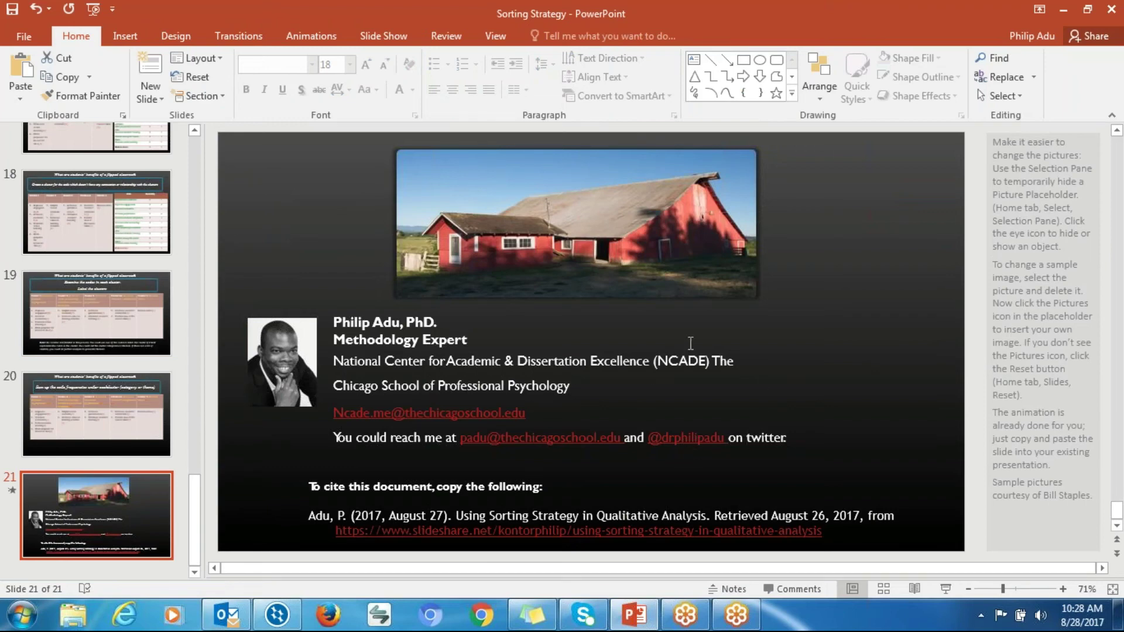
left_click_drag(803, 1, 518, 80)
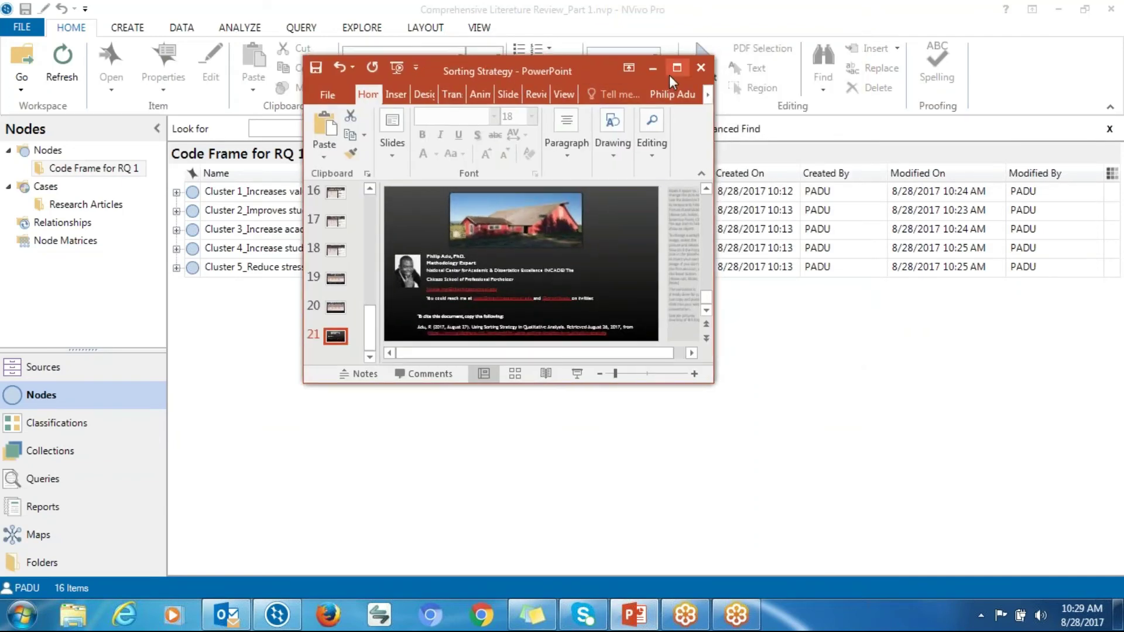